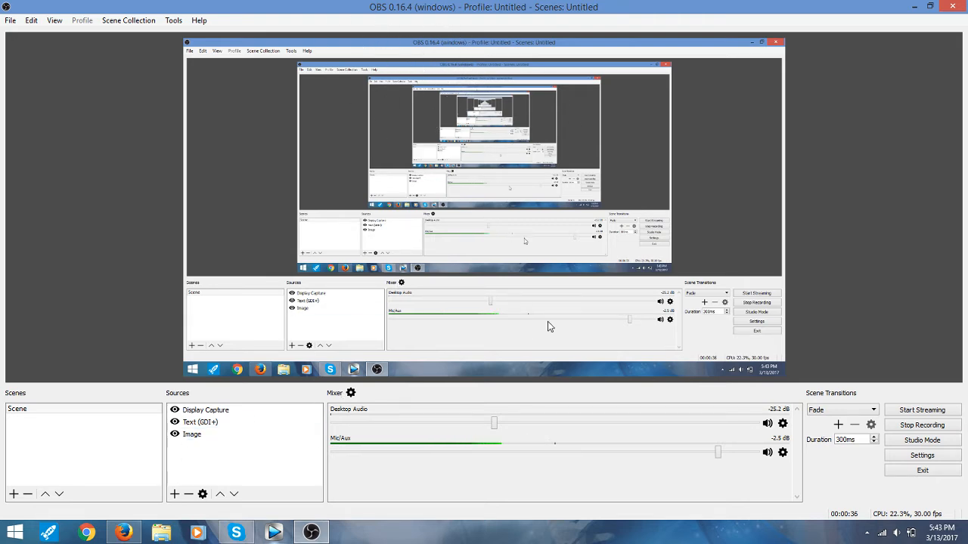
# Switch to Firefox, search Google for "OBS studio" in a new tab and open the Open Broadcaster Software home page at obsproject.com.
pyautogui.click(124, 533)
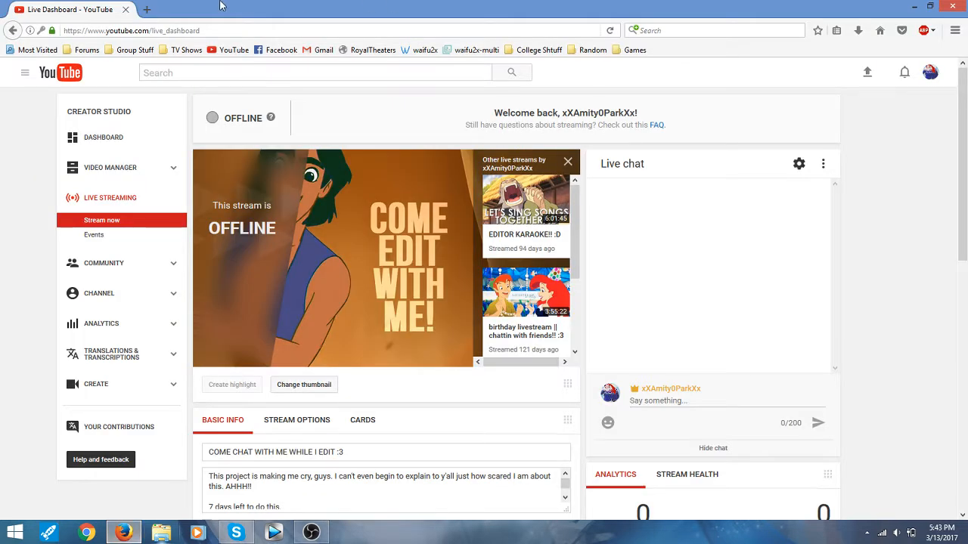
pyautogui.click(149, 9)
pyautogui.write('google.com/')
pyautogui.press('Return')
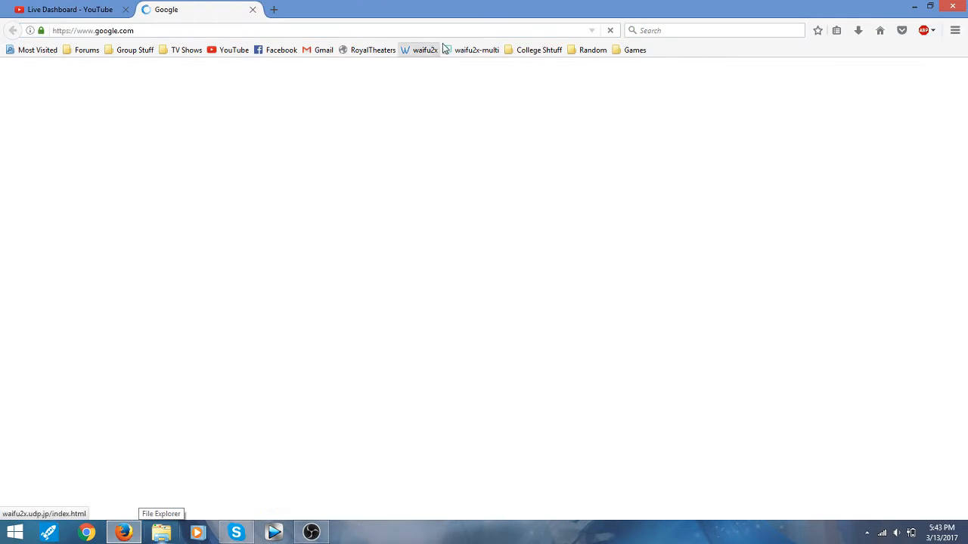
pyautogui.write('OBS')
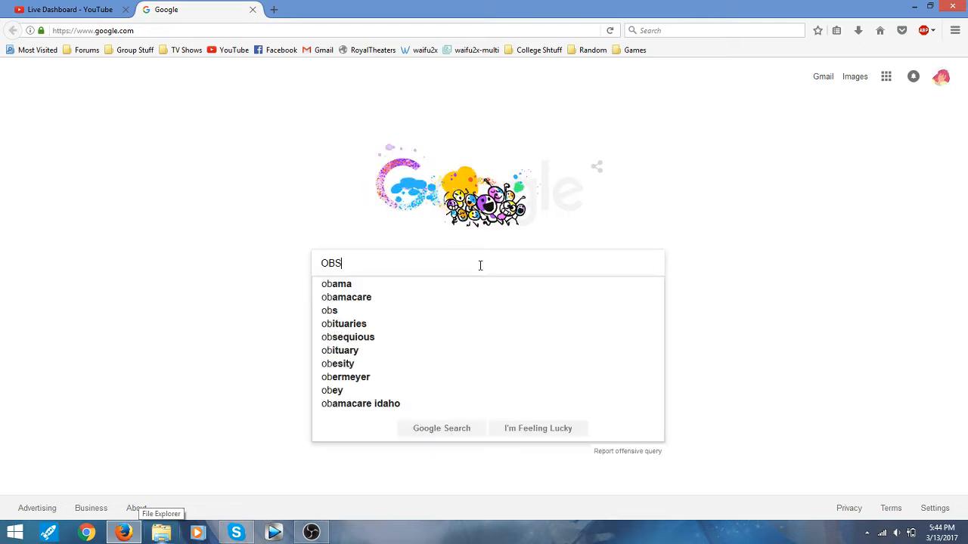
pyautogui.write(' stu')
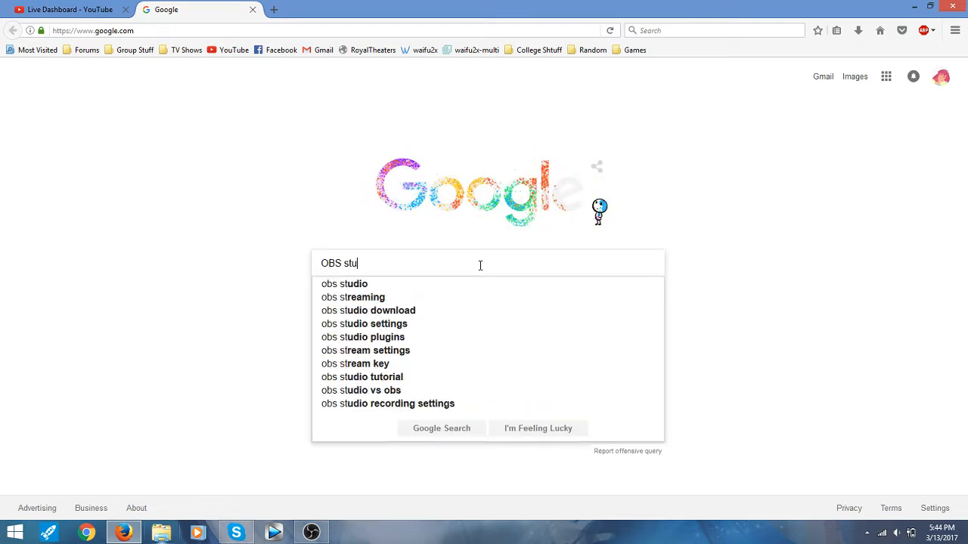
pyautogui.write('dio')
pyautogui.press('Return')
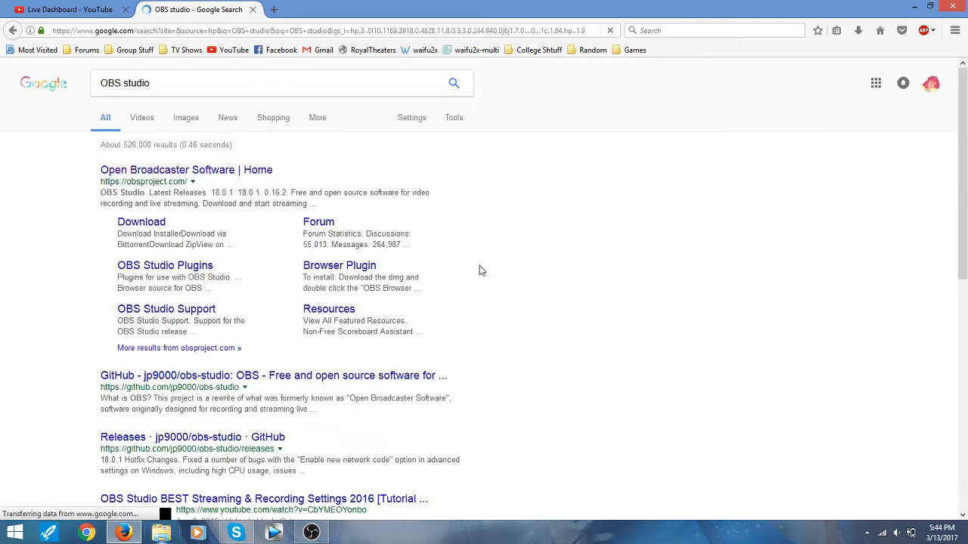
pyautogui.click(195, 174)
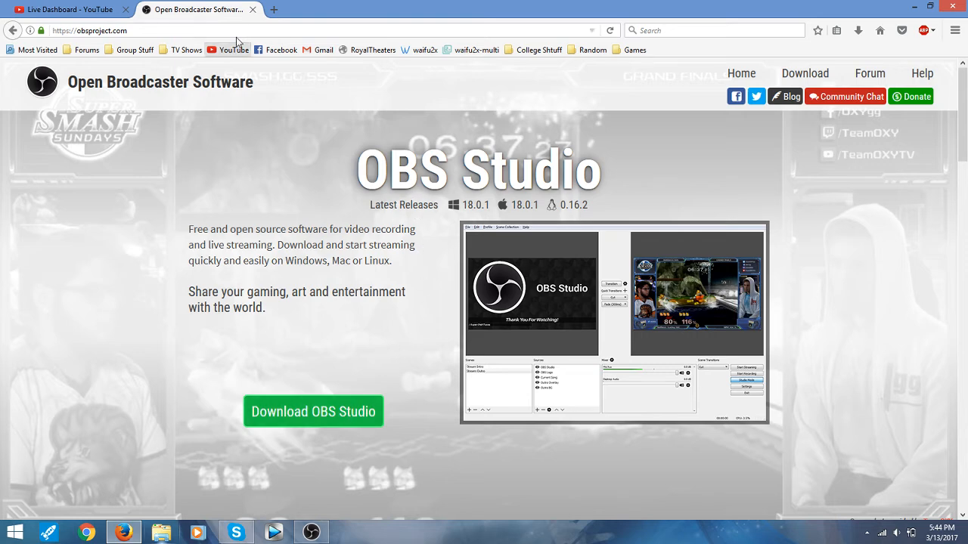
# View the YouTube Live Dashboard in the other browser tab and switch back to OBS.
pyautogui.click(69, 9)
pyautogui.click(311, 532)
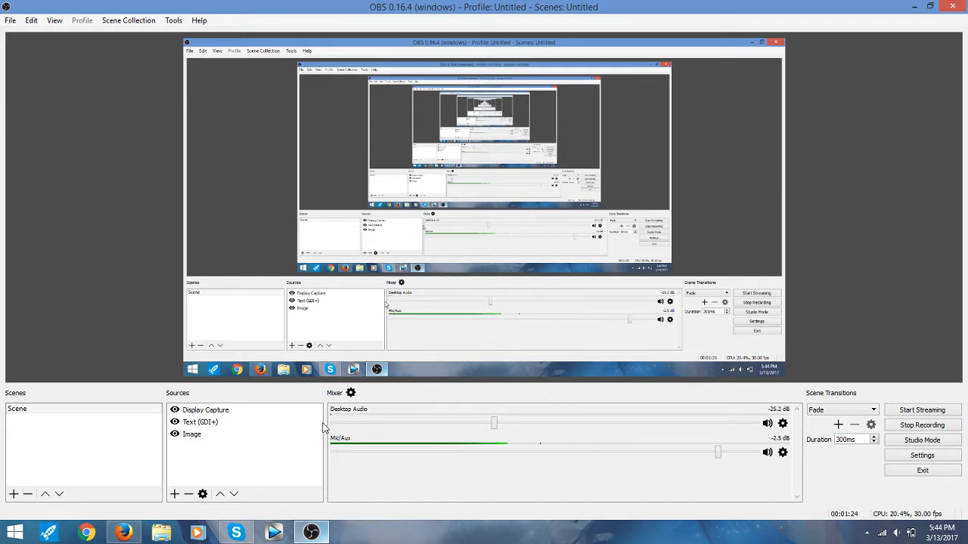
pyautogui.hotkey('alt', 'Tab')
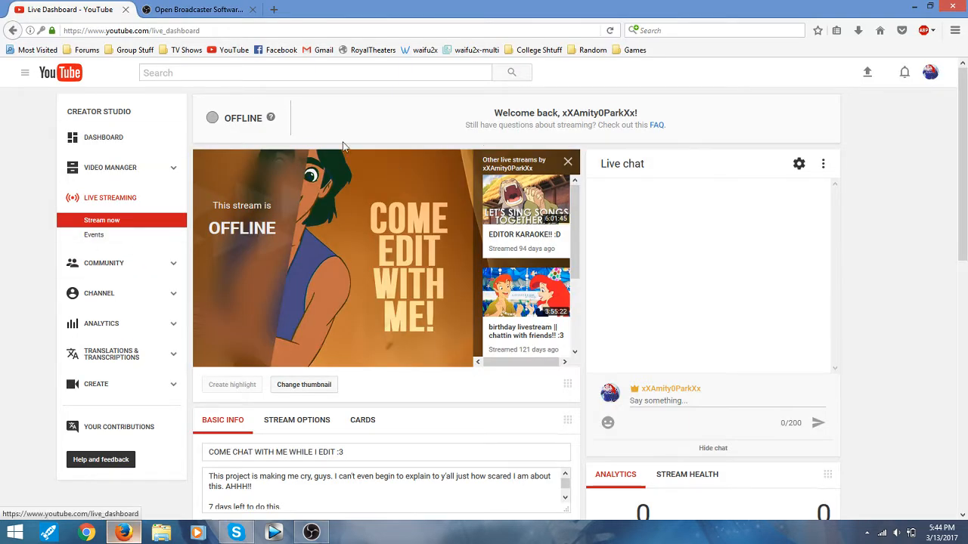
pyautogui.click(311, 532)
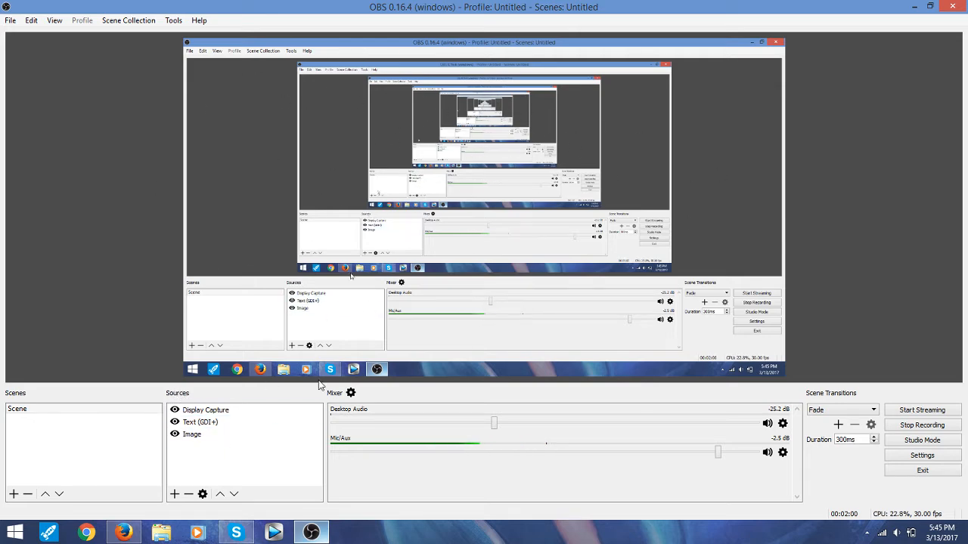
# Shrink the Display Capture source in the preview and place it below the Text (GDI+) source in the source order.
pyautogui.click(221, 409)
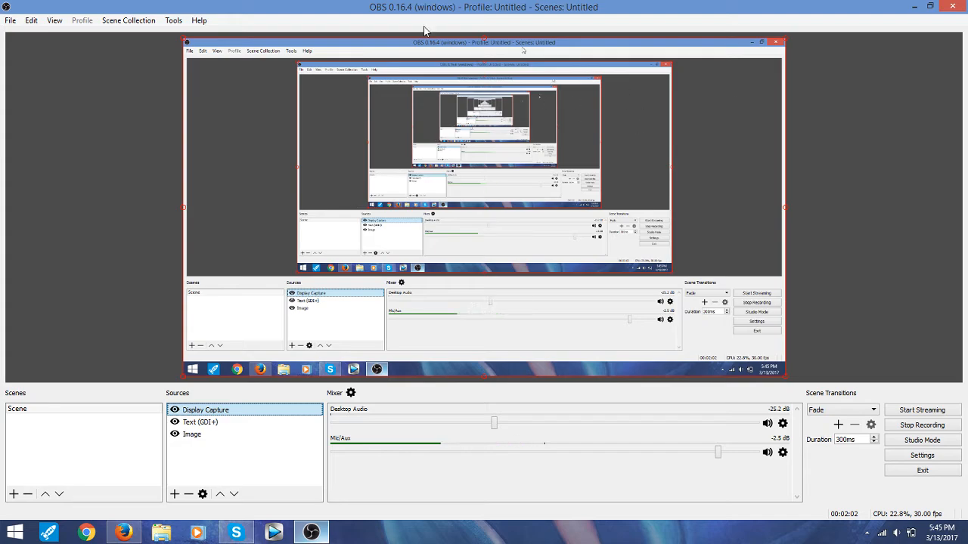
pyautogui.click(190, 380)
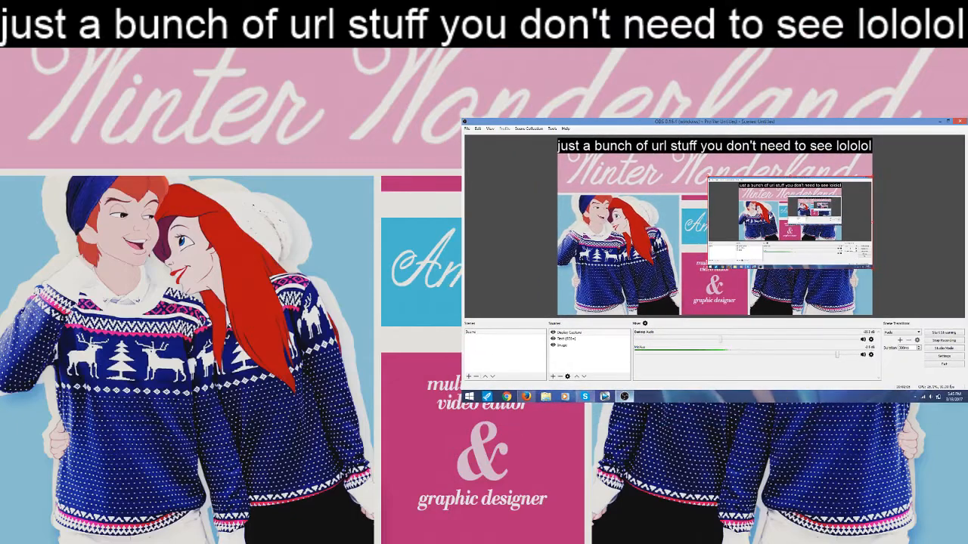
pyautogui.click(592, 338)
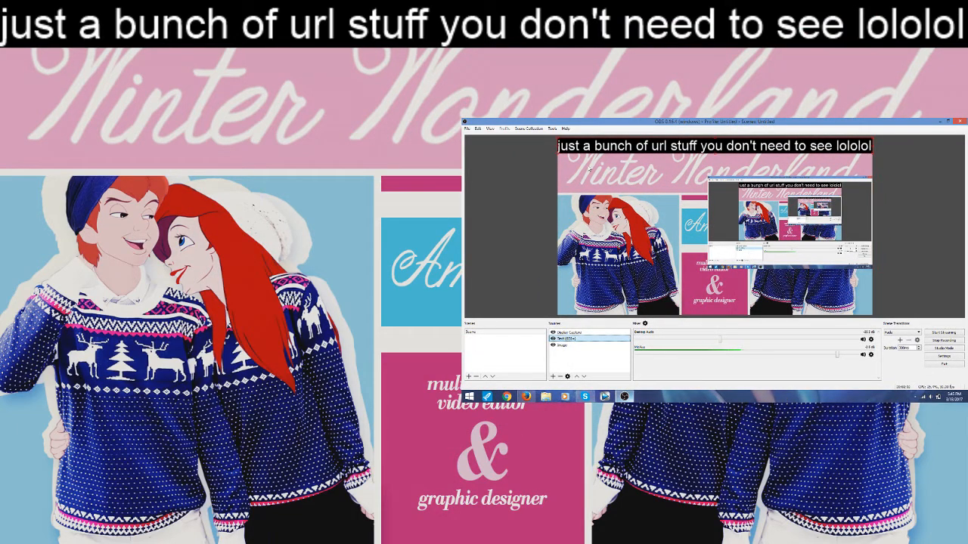
pyautogui.moveTo(571, 333); pyautogui.dragTo(574, 341)
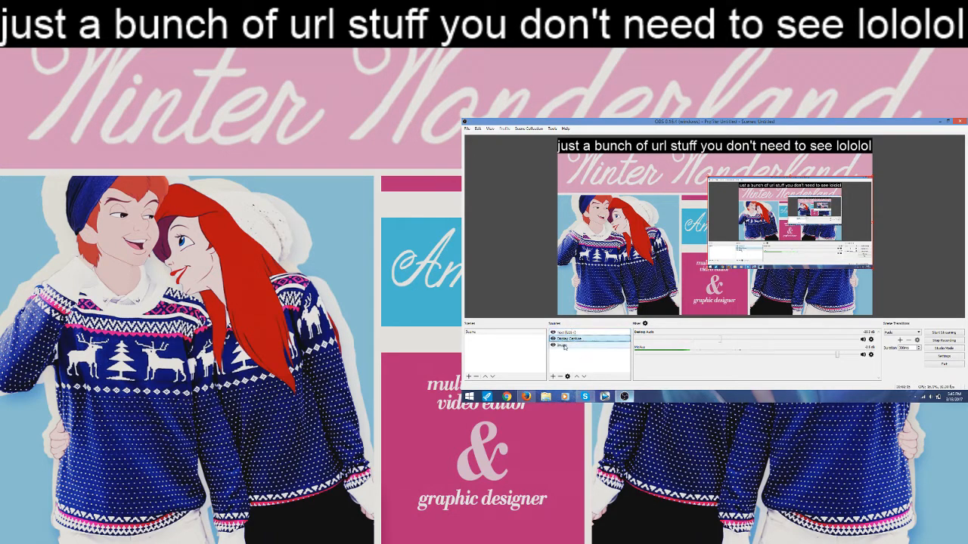
# Raise the Image source above Display Capture in the source order and return it to the lowest position.
pyautogui.press('Delete')
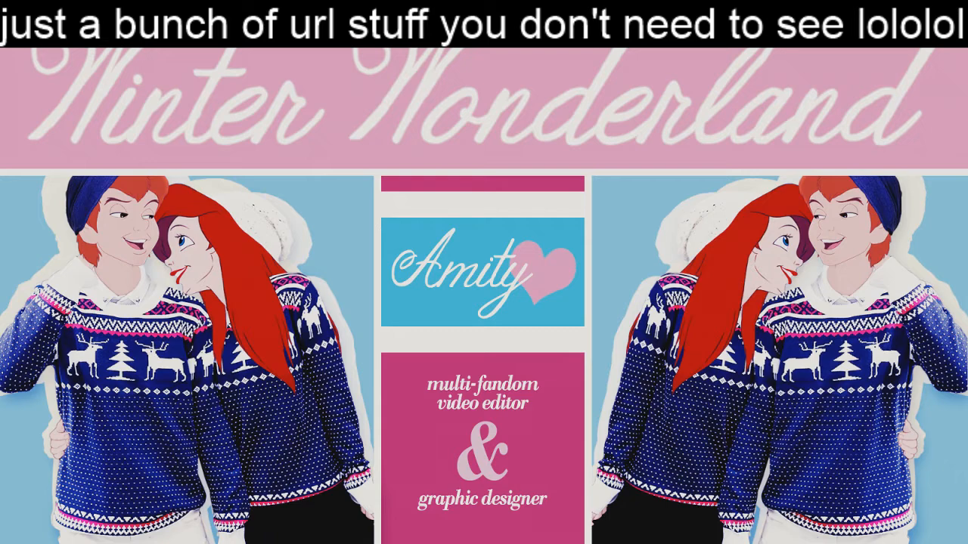
pyautogui.click(580, 338)
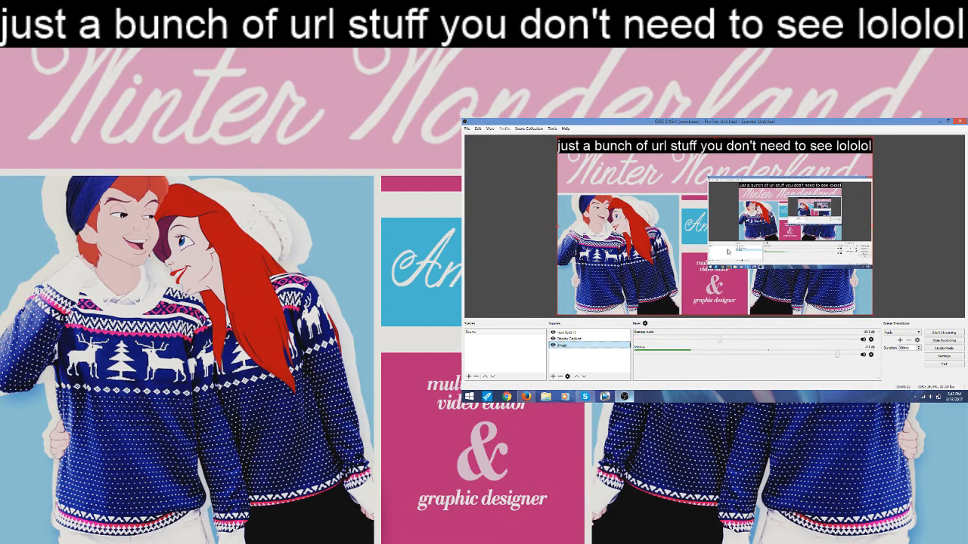
pyautogui.moveTo(728, 251)
pyautogui.mouseDown()
pyautogui.moveTo(841, 243)
pyautogui.moveTo(729, 253)
pyautogui.mouseUp()
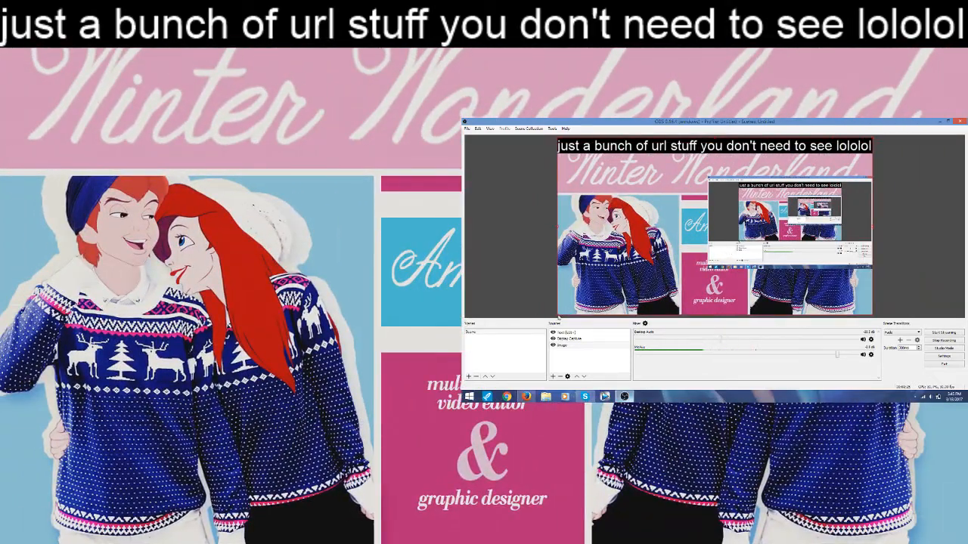
pyautogui.moveTo(559, 316)
pyautogui.mouseDown()
pyautogui.moveTo(627, 272)
pyautogui.moveTo(559, 307)
pyautogui.mouseUp()
# Enlarge the Display Capture source to fill the preview and move the Text (GDI+) source beneath Image in the source order.
pyautogui.click(584, 333)
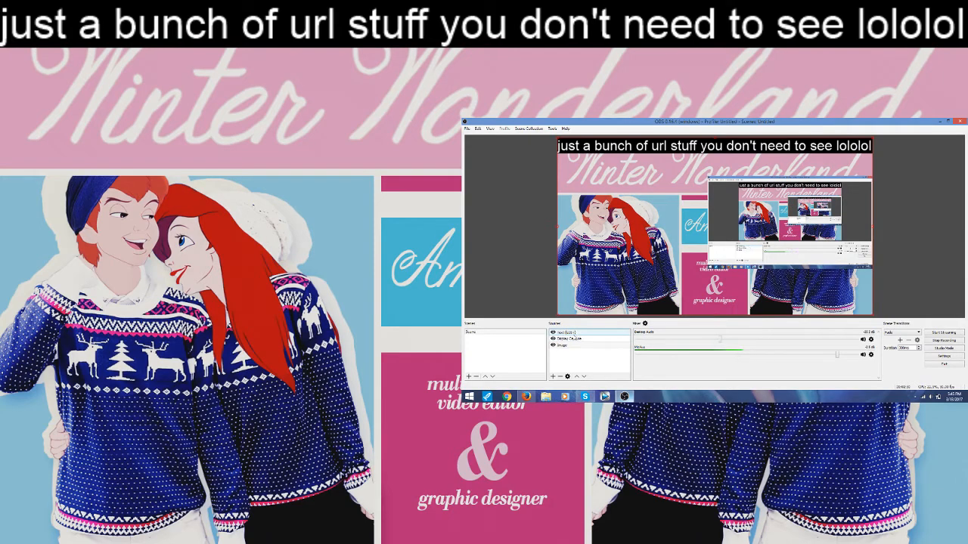
pyautogui.click(582, 339)
pyautogui.moveTo(717, 260); pyautogui.dragTo(566, 222)
pyautogui.hotkey('ctrl', 'r')
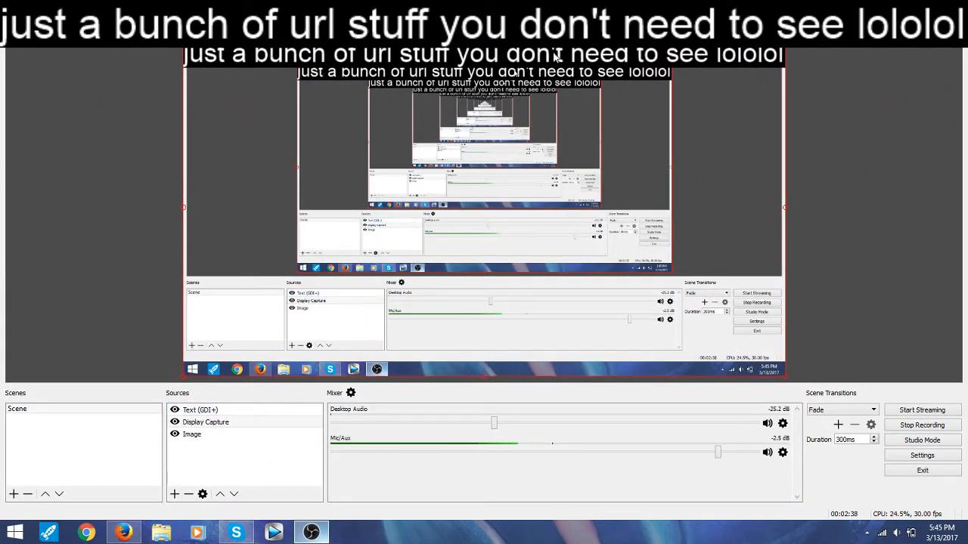
pyautogui.click(208, 413)
pyautogui.moveTo(208, 412); pyautogui.dragTo(308, 442)
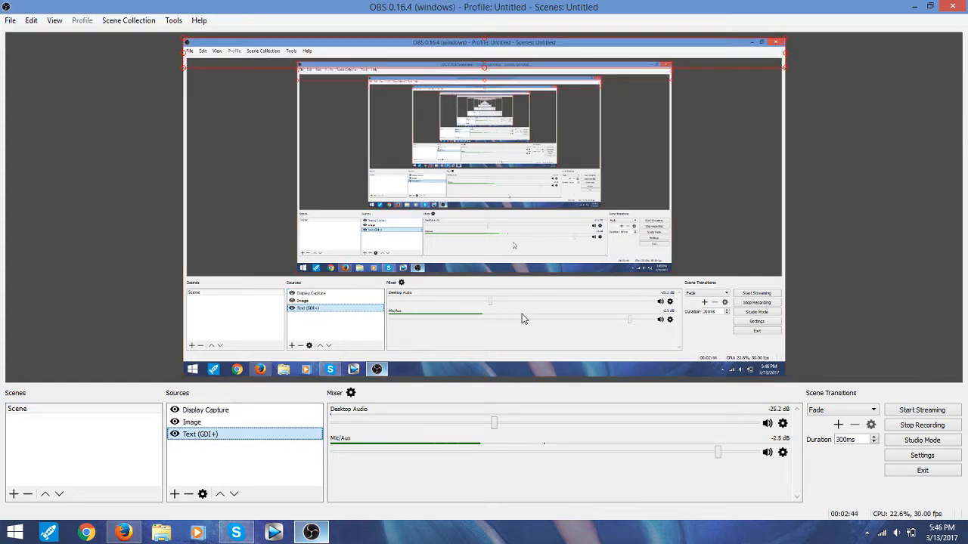
# Add a new display capture source named Display Capture 1, pick Display 0: 1600x900 @ 0,0 and cancel its properties.
pyautogui.click(174, 495)
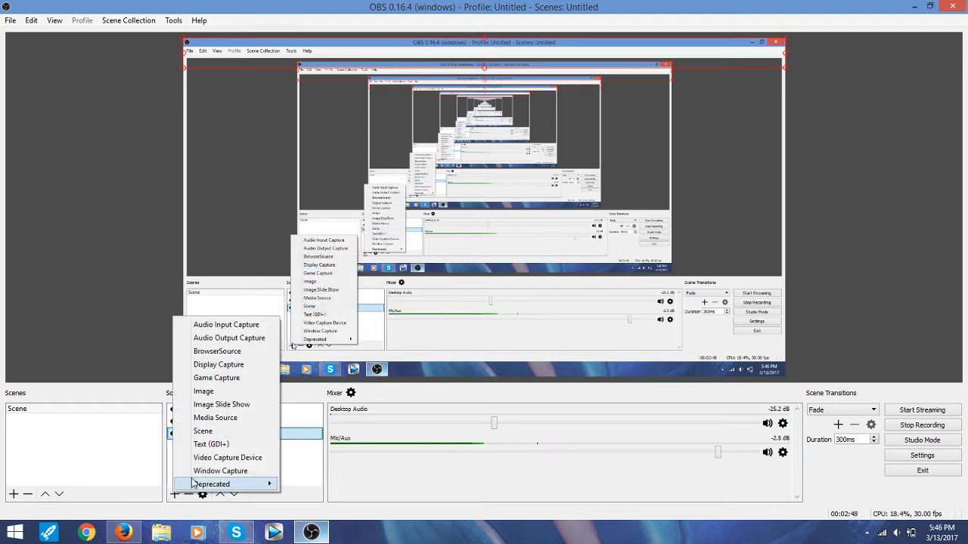
pyautogui.click(233, 366)
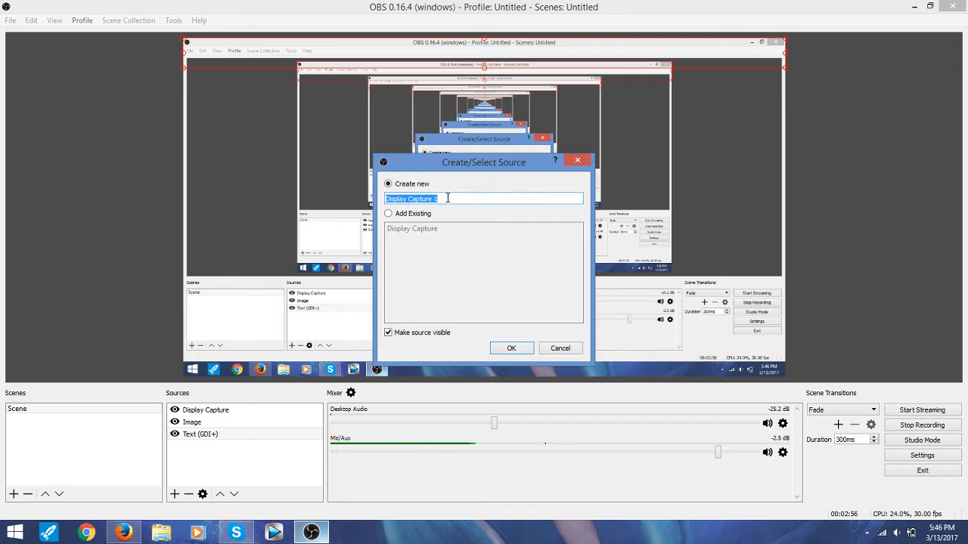
pyautogui.click(511, 348)
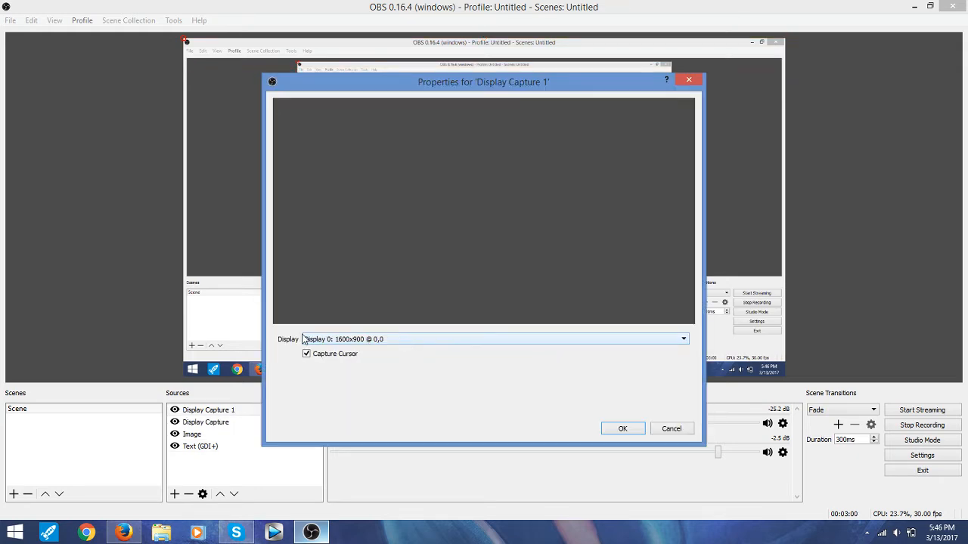
pyautogui.click(380, 342)
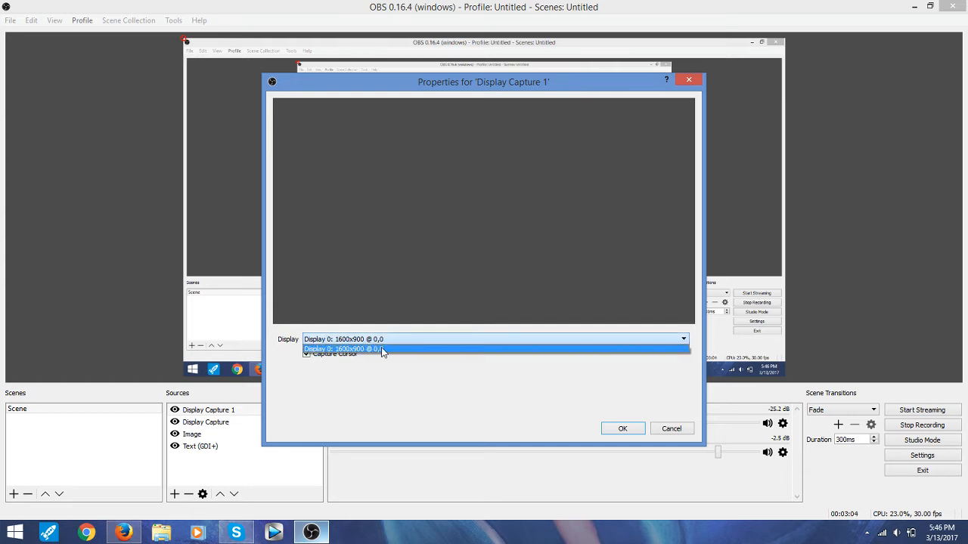
pyautogui.click(381, 349)
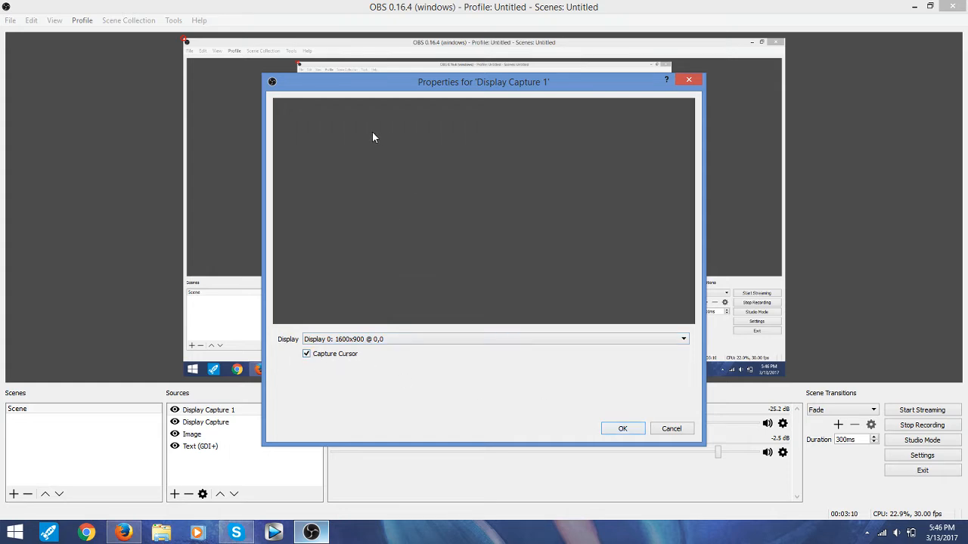
pyautogui.click(671, 429)
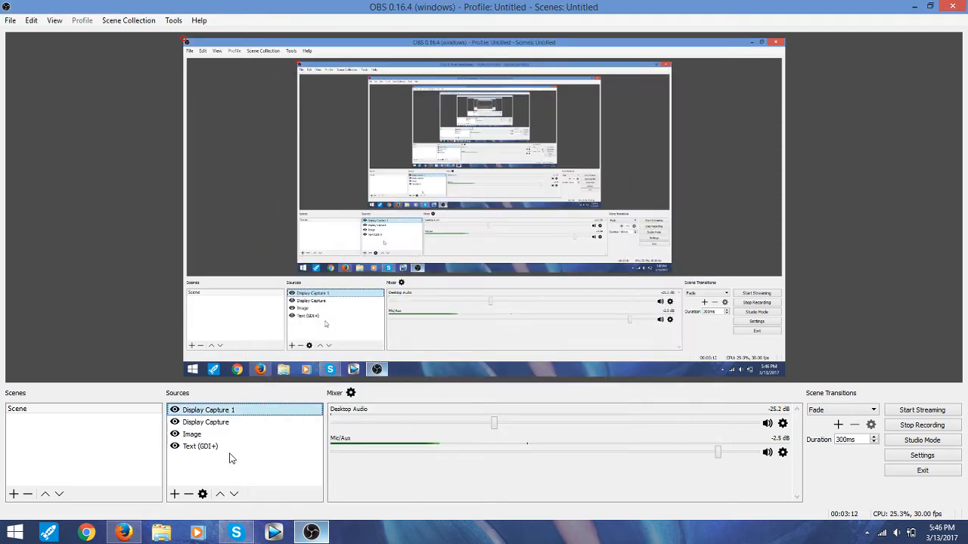
# Remove the Display Capture 1 source from the scene and confirm the removal.
pyautogui.rightClick(204, 414)
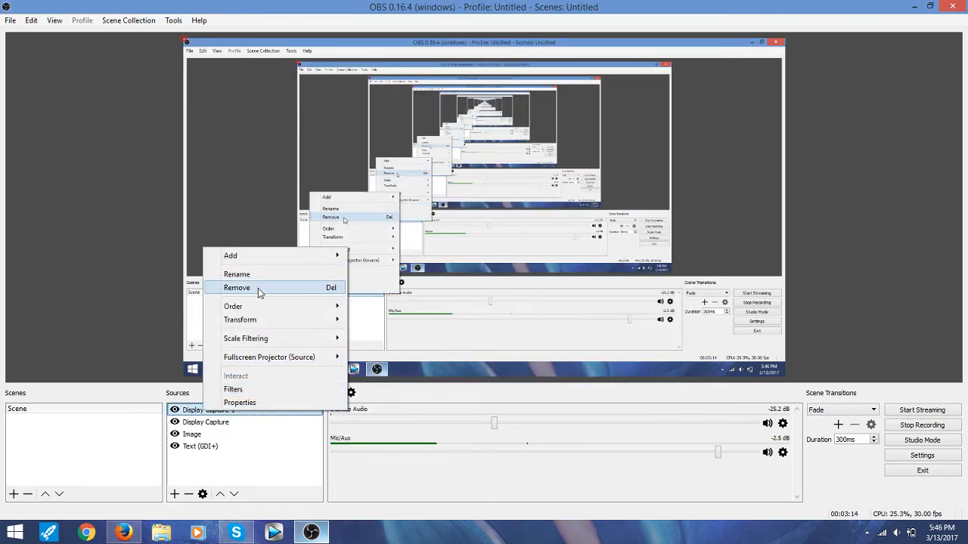
pyautogui.click(257, 288)
pyautogui.click(518, 284)
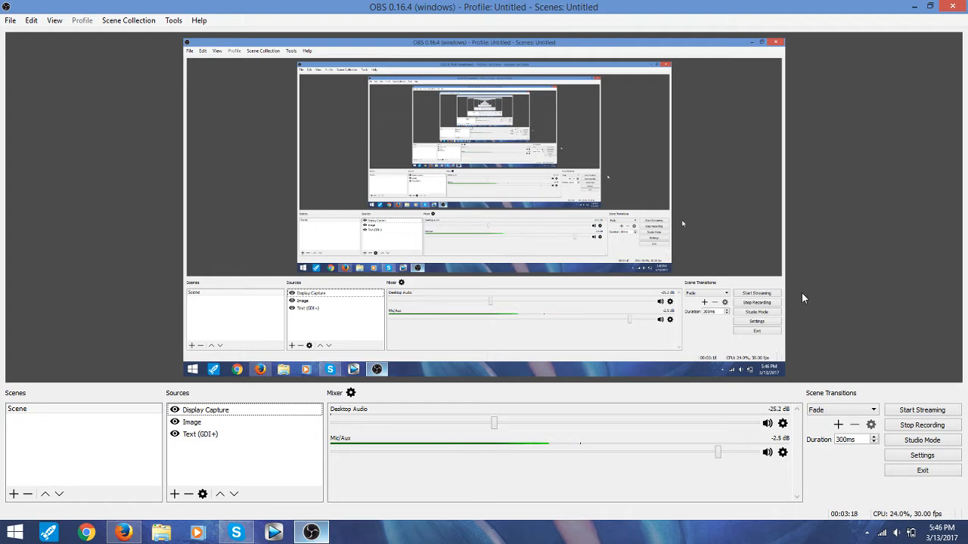
# Open the OBS settings, move the settings window aside and show the Stream settings.
pyautogui.click(902, 456)
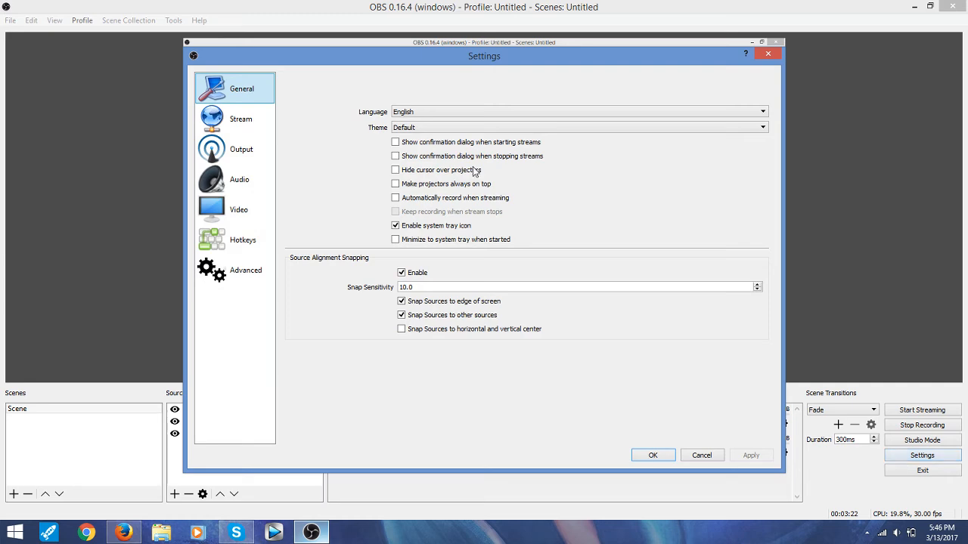
pyautogui.moveTo(467, 66); pyautogui.dragTo(607, 34)
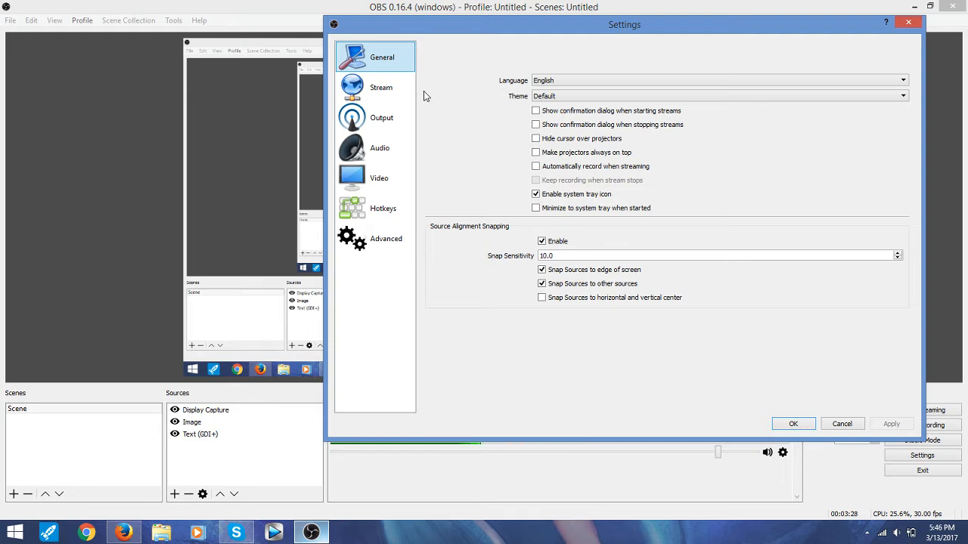
pyautogui.click(376, 91)
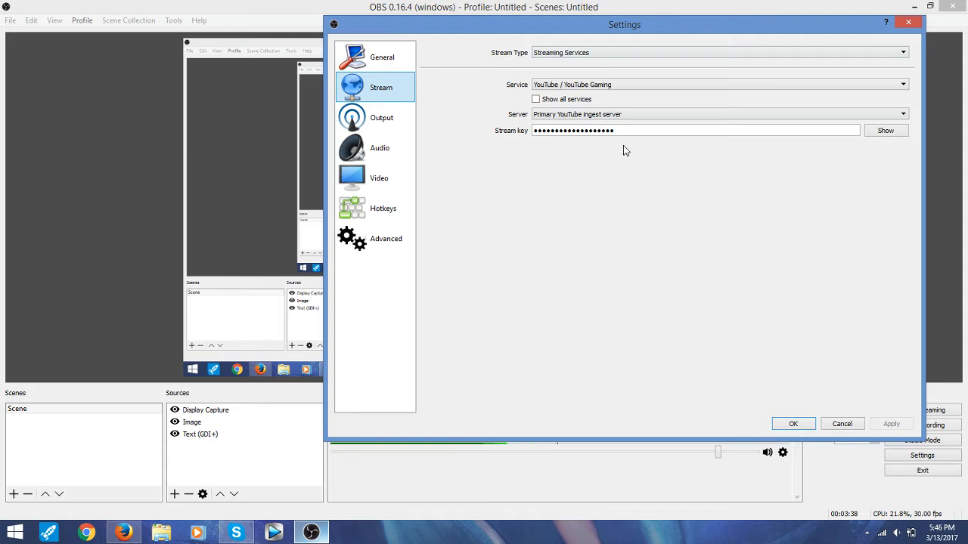
# Locate the stream name/key under Encoder Setup on the YouTube Live Dashboard in Firefox and return to the OBS stream settings.
pyautogui.click(124, 532)
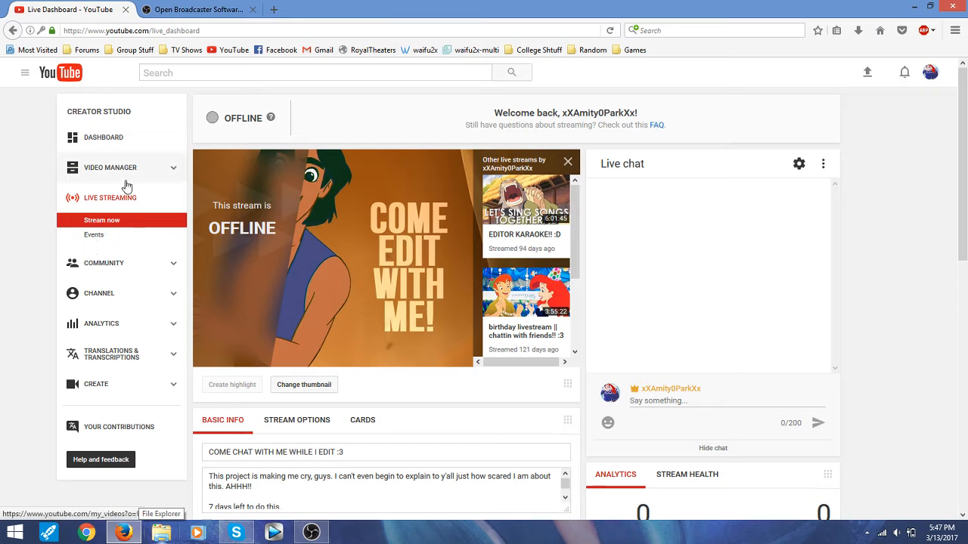
pyautogui.moveTo(964, 123); pyautogui.dragTo(965, 375)
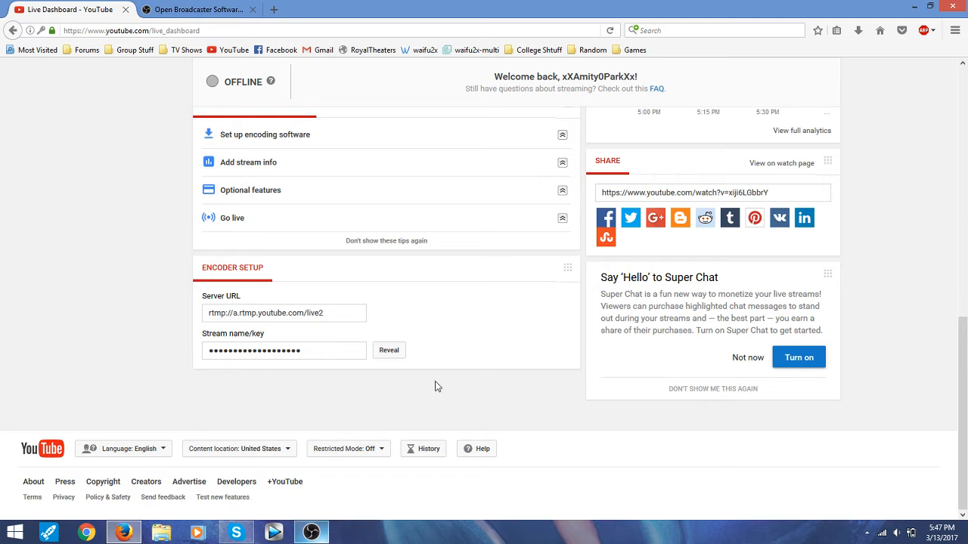
pyautogui.click(310, 532)
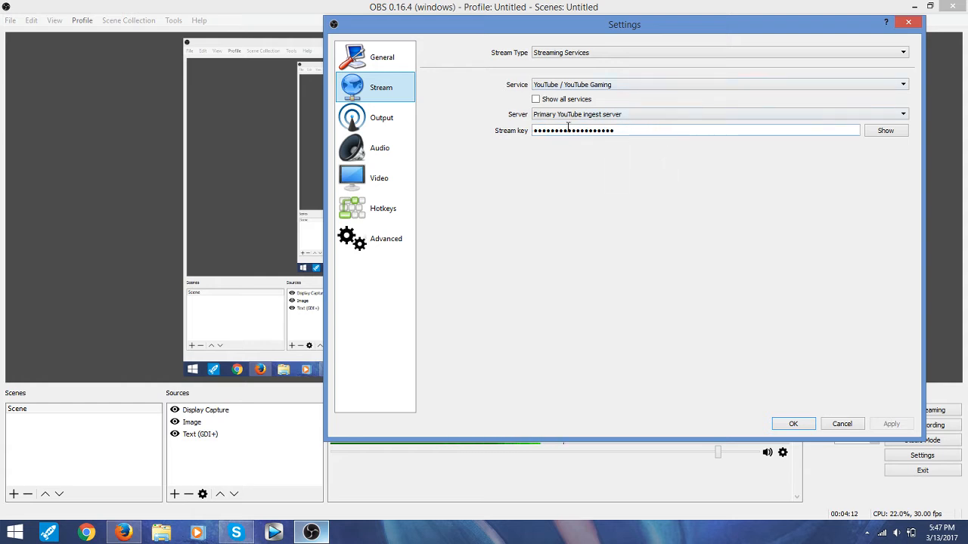
# Choose YouTube / YouTube Gaming as the service with the Primary YouTube ingest server, and confirm the stream settings.
pyautogui.click(607, 87)
pyautogui.click(600, 103)
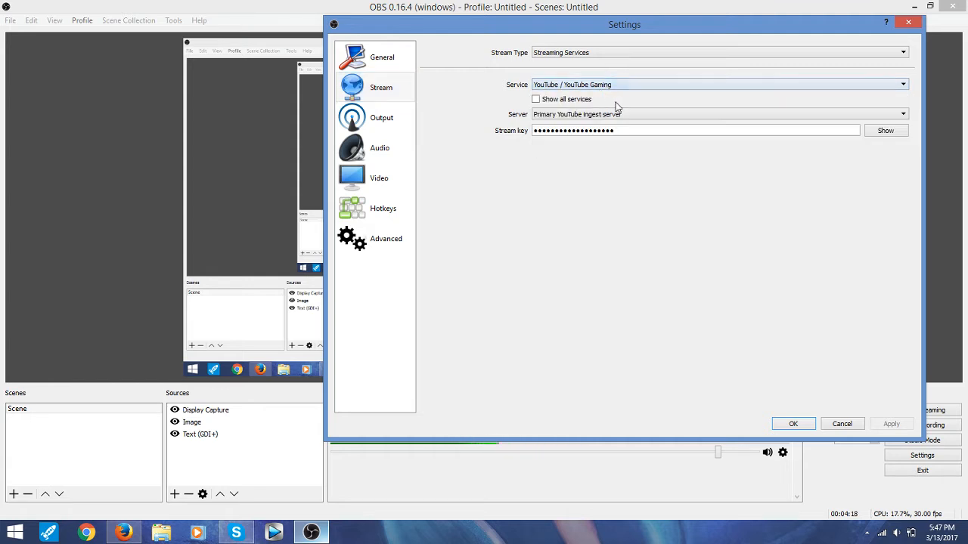
pyautogui.click(612, 113)
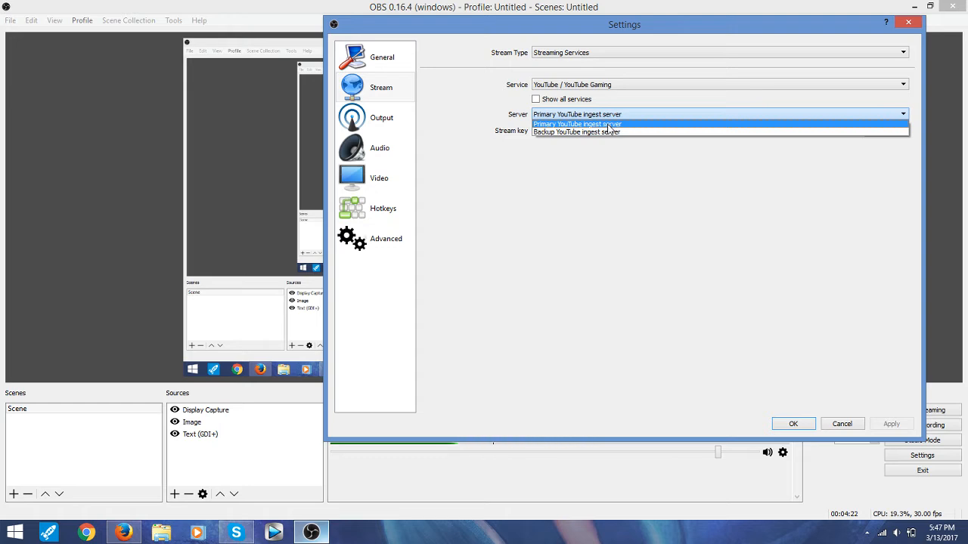
pyautogui.click(608, 125)
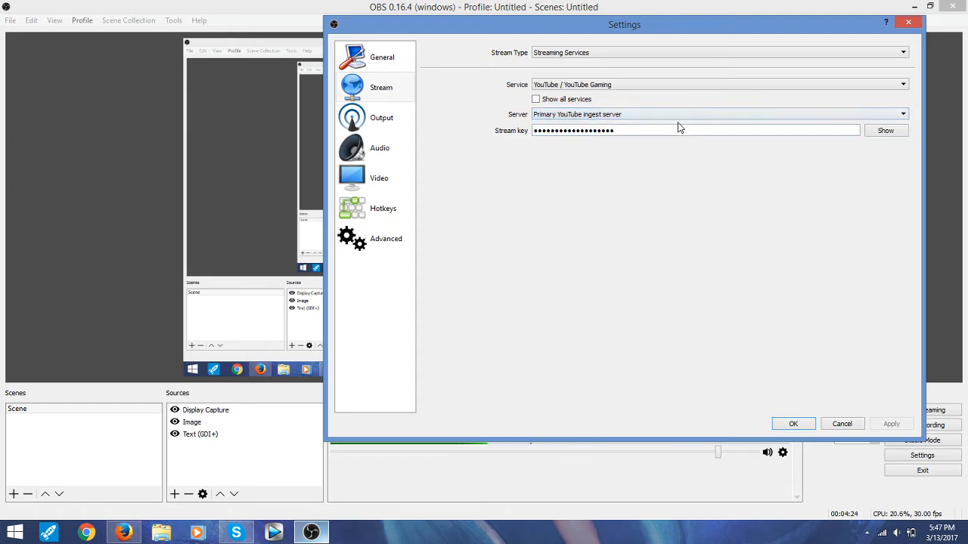
pyautogui.click(624, 118)
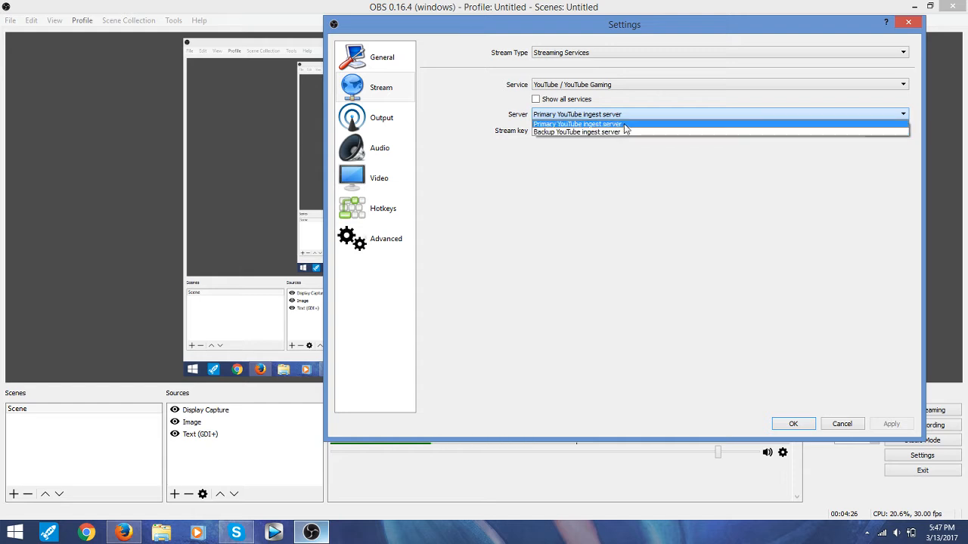
pyautogui.click(623, 124)
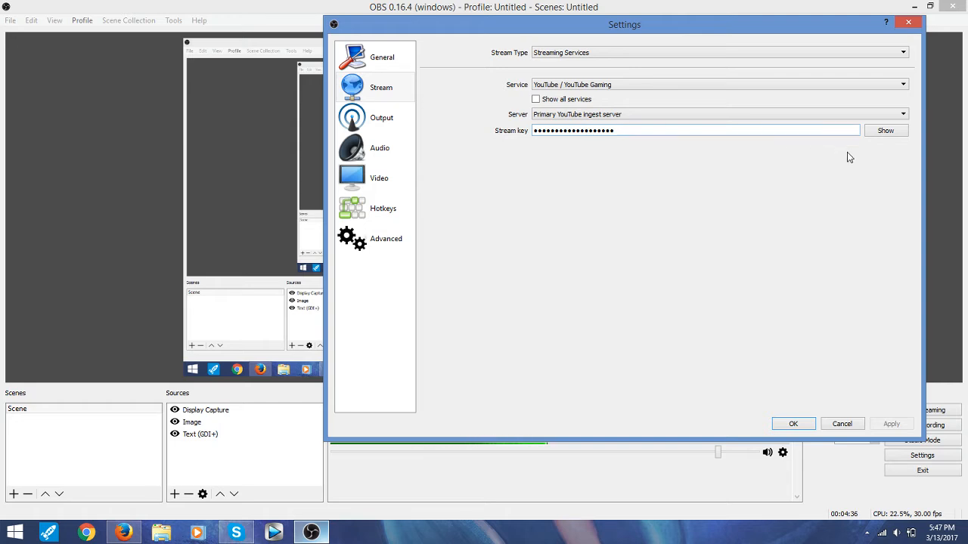
pyautogui.click(793, 423)
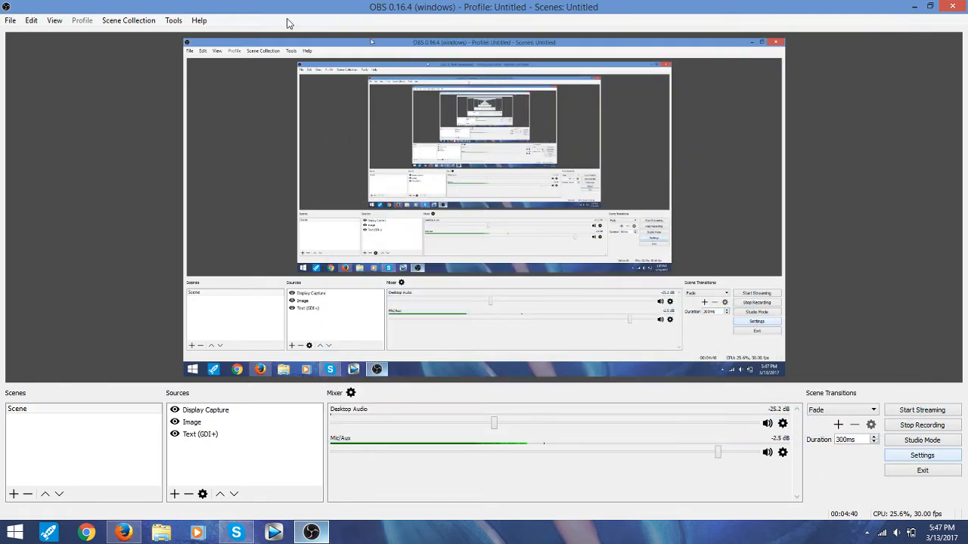
# Reopen the settings, choose mp4 as the recording format in the Output settings, and review the Audio and Video settings.
pyautogui.click(921, 456)
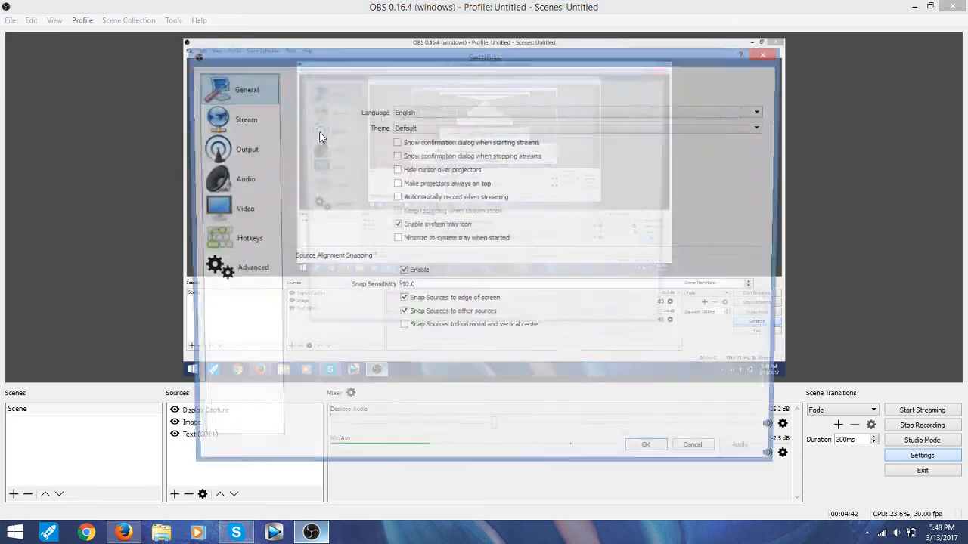
pyautogui.click(232, 121)
pyautogui.click(234, 155)
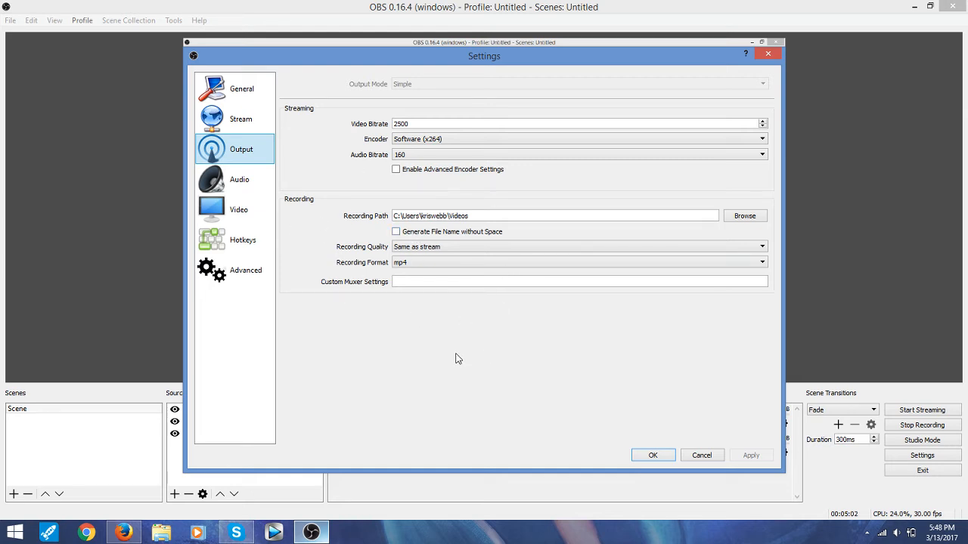
pyautogui.click(411, 263)
pyautogui.click(410, 279)
pyautogui.click(411, 280)
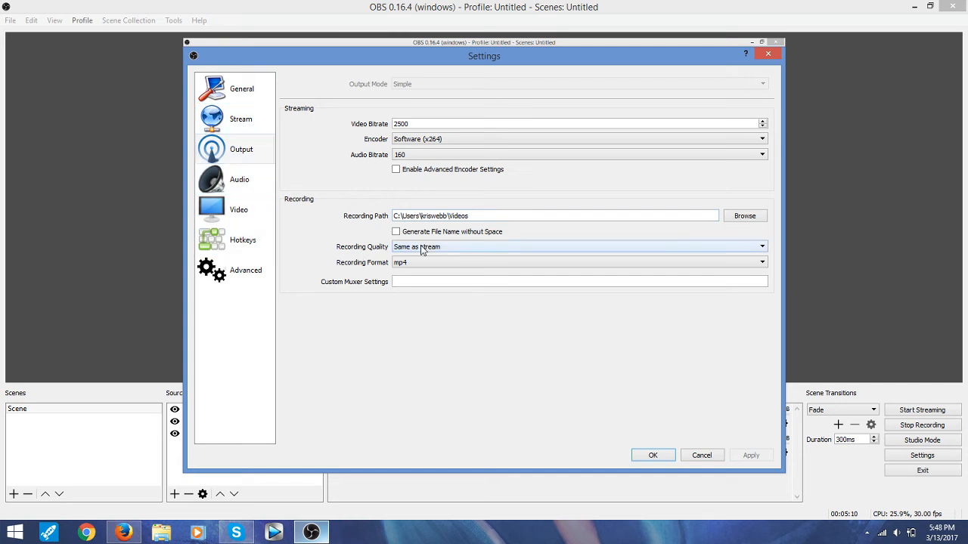
pyautogui.click(250, 178)
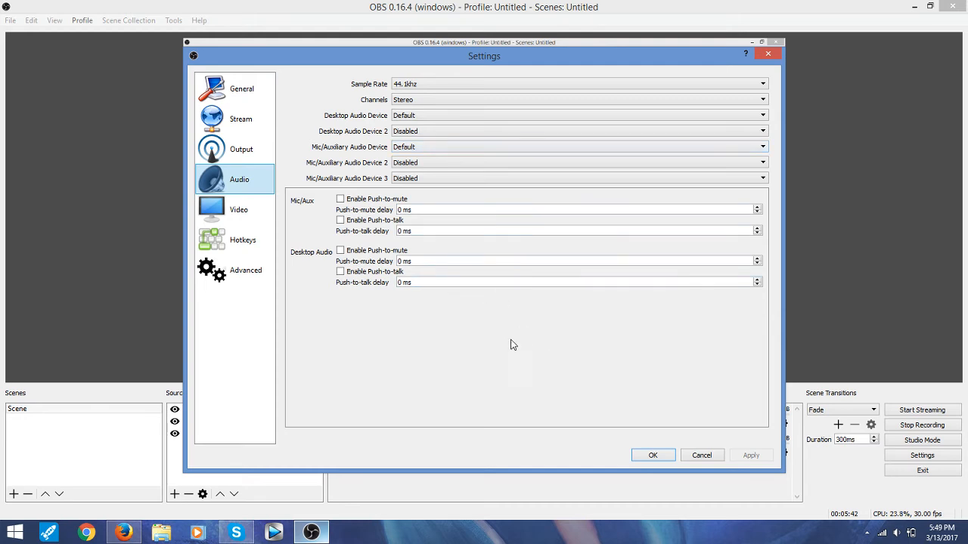
pyautogui.click(248, 211)
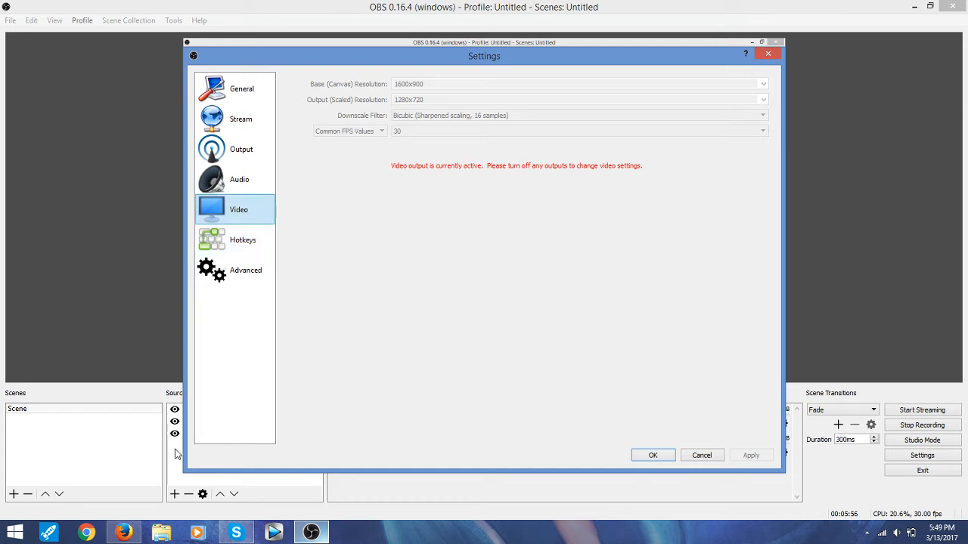
# In Firefox, open the YouTube video "DSST ♦ Am I Wrong?" in the second tab, examine its playback quality options and close that tab.
pyautogui.click(123, 533)
pyautogui.moveTo(963, 408); pyautogui.dragTo(964, 79)
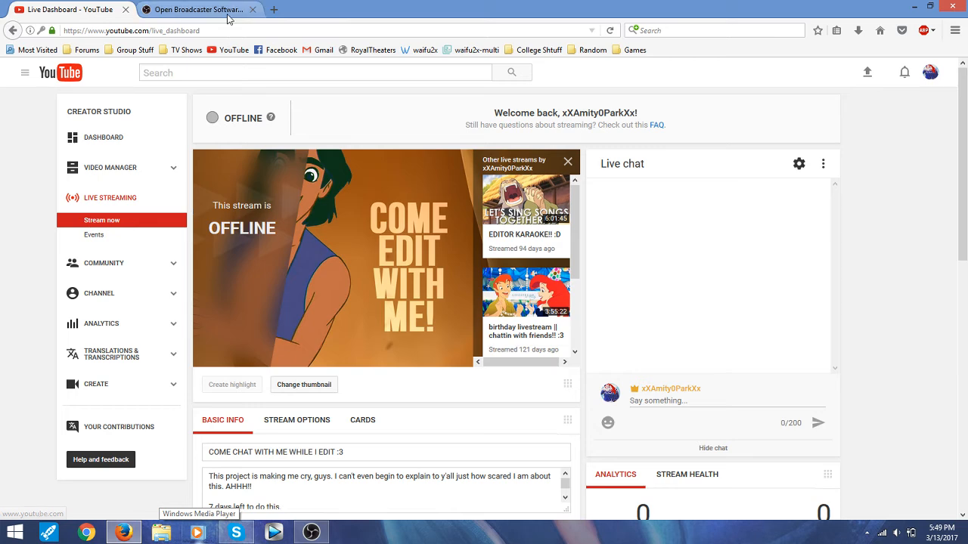
pyautogui.click(225, 10)
pyautogui.click(234, 50)
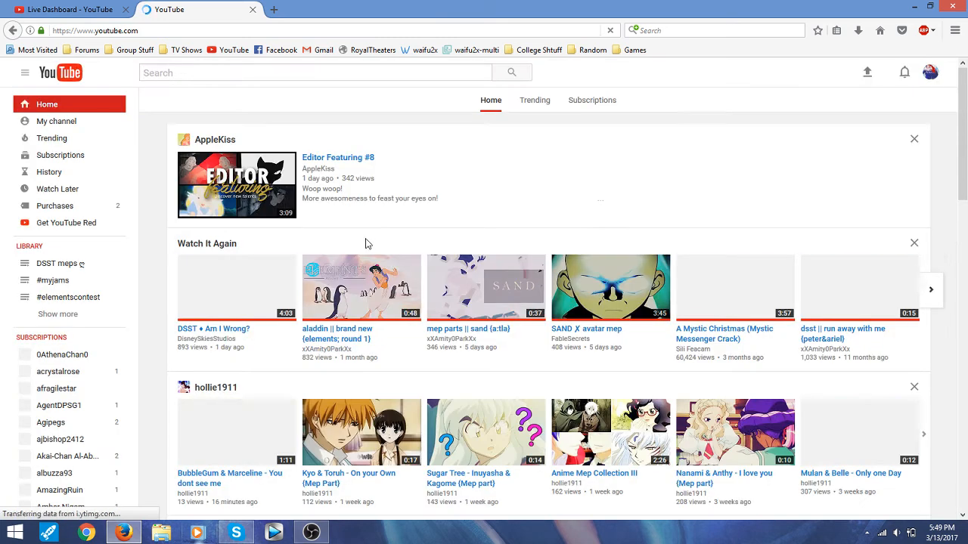
pyautogui.click(230, 335)
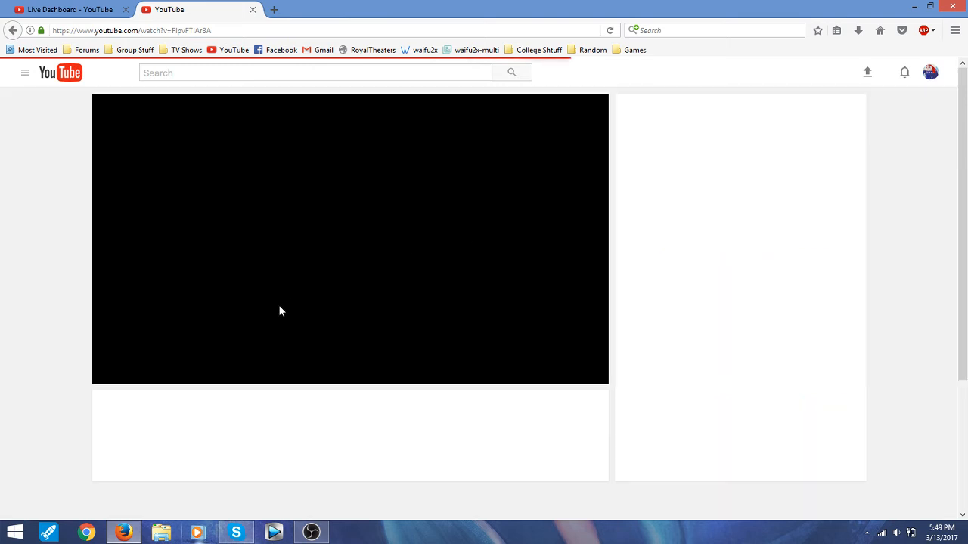
pyautogui.click(112, 374)
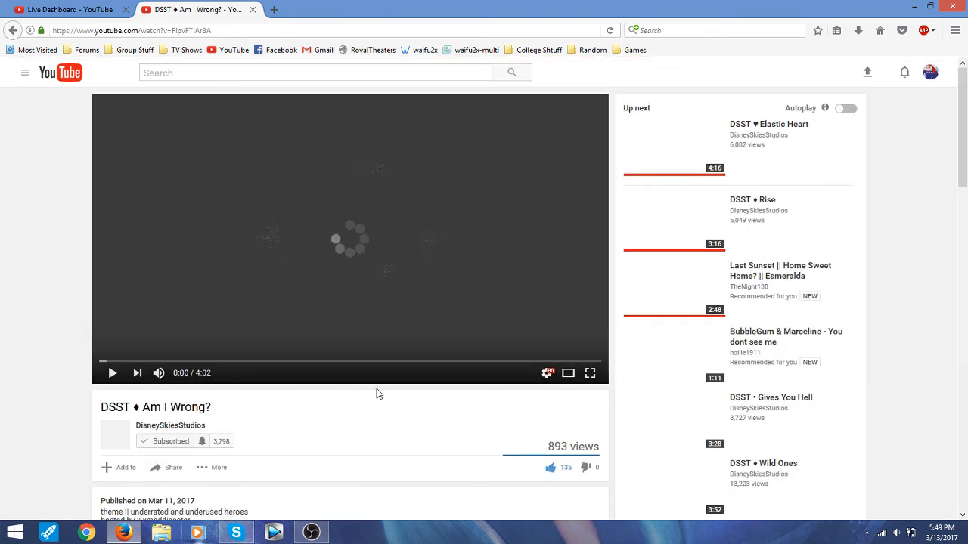
pyautogui.click(547, 373)
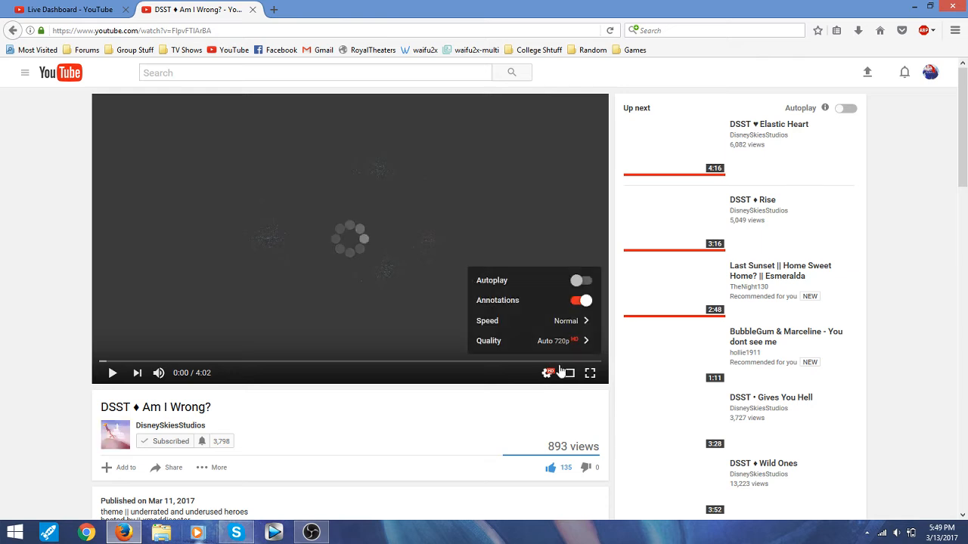
pyautogui.click(561, 346)
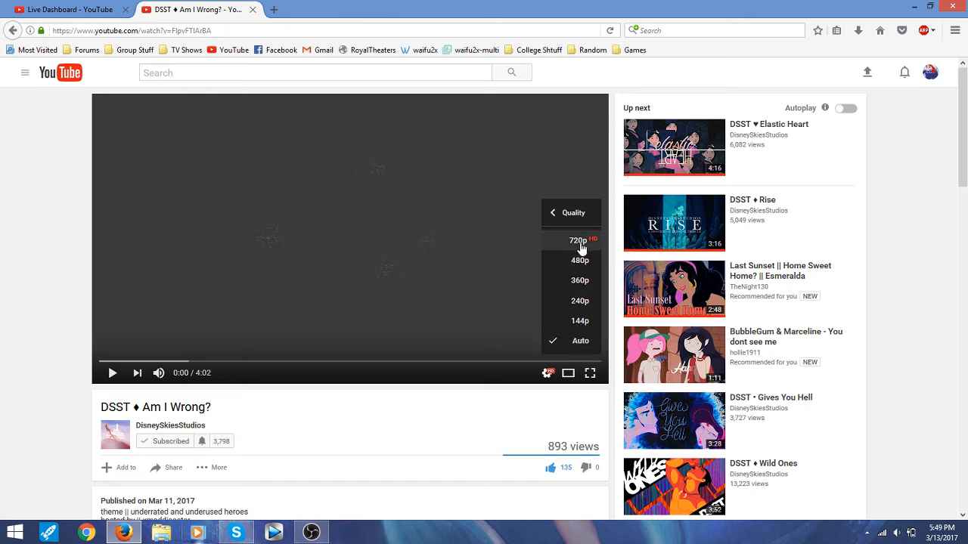
pyautogui.click(253, 9)
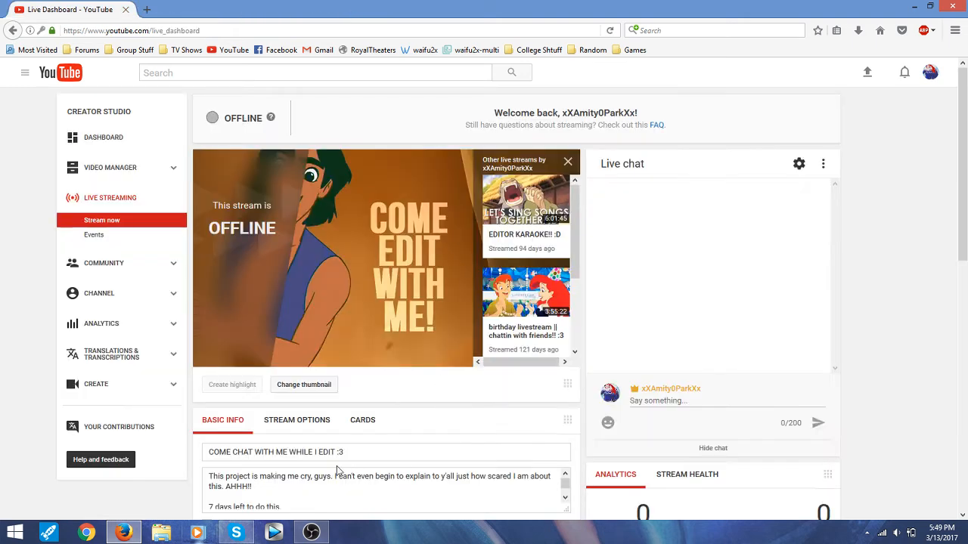
# Return to OBS, review the Hotkeys, Advanced and General settings, and close the settings with confirmation.
pyautogui.click(311, 532)
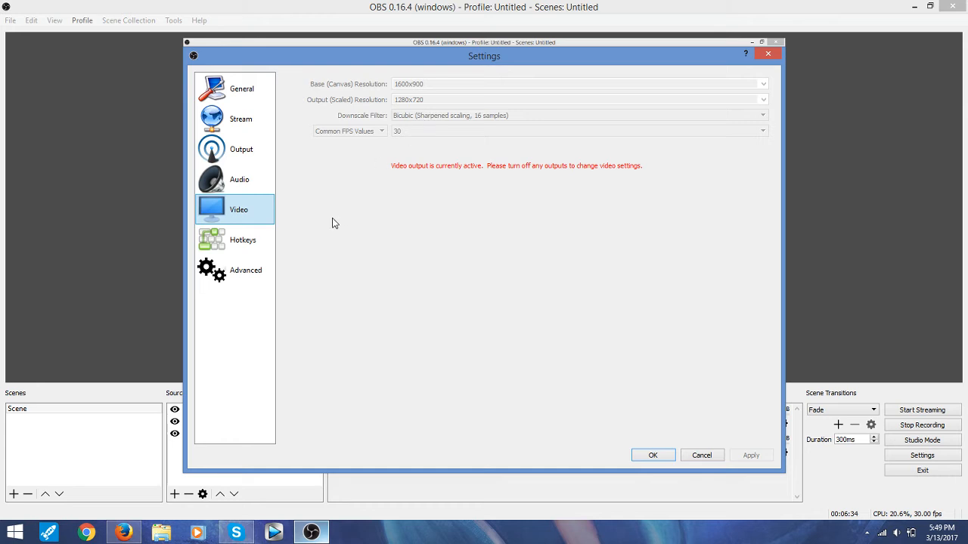
pyautogui.click(247, 242)
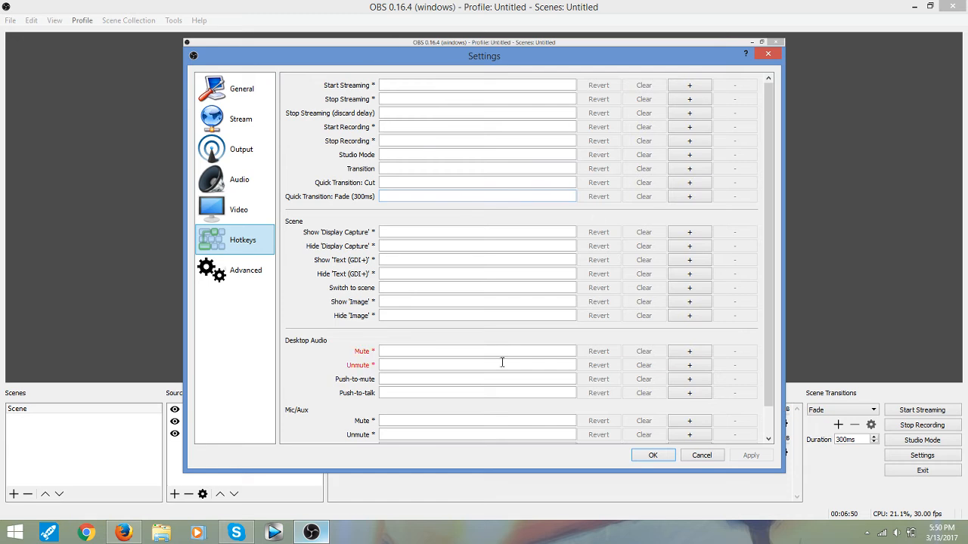
pyautogui.click(223, 274)
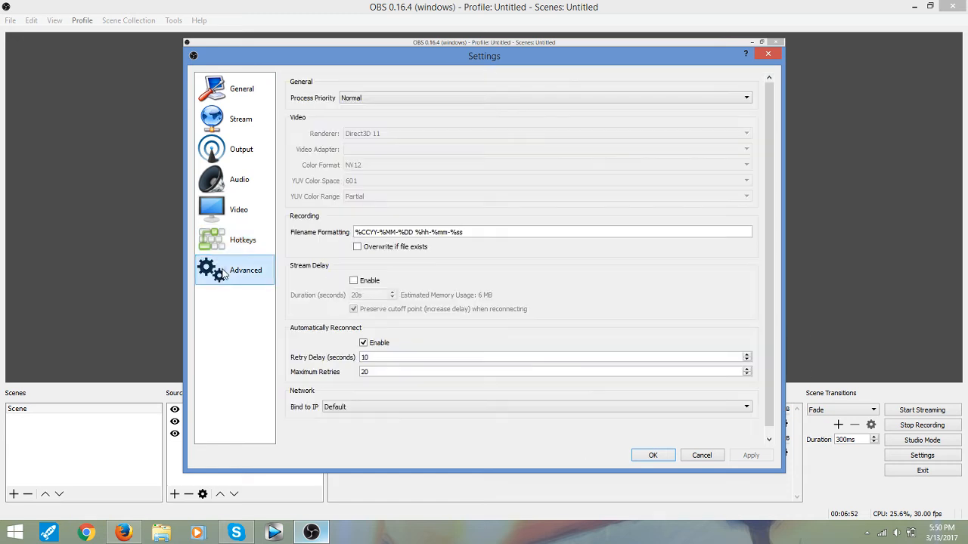
pyautogui.click(236, 252)
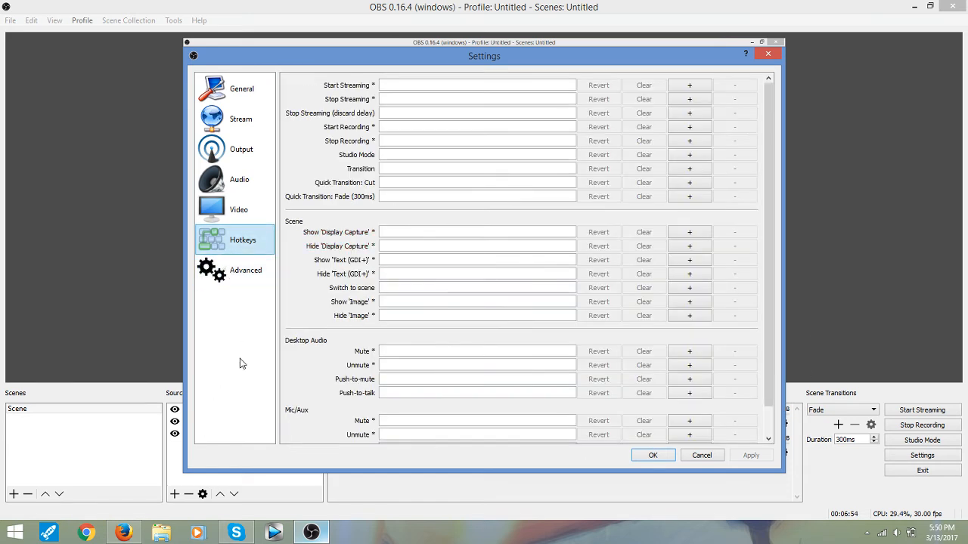
pyautogui.click(230, 272)
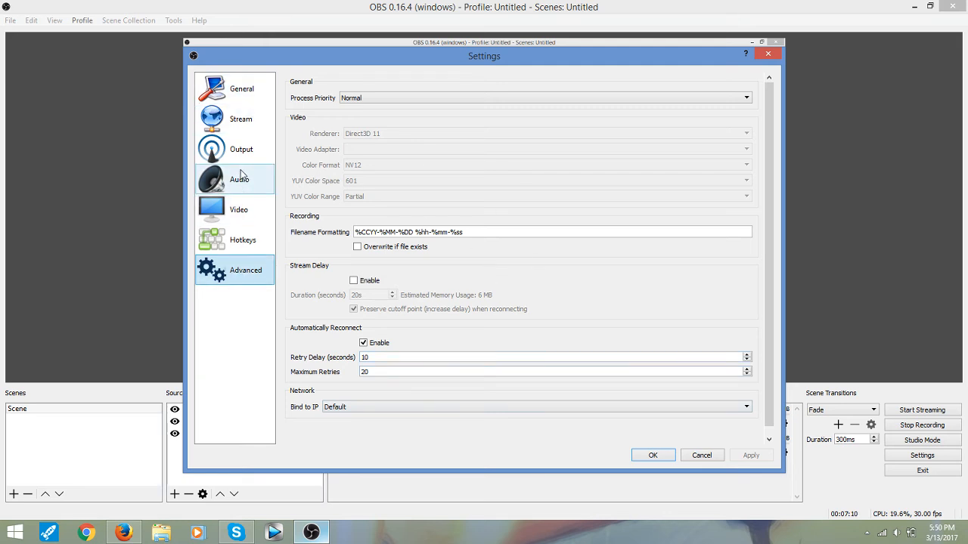
pyautogui.click(236, 92)
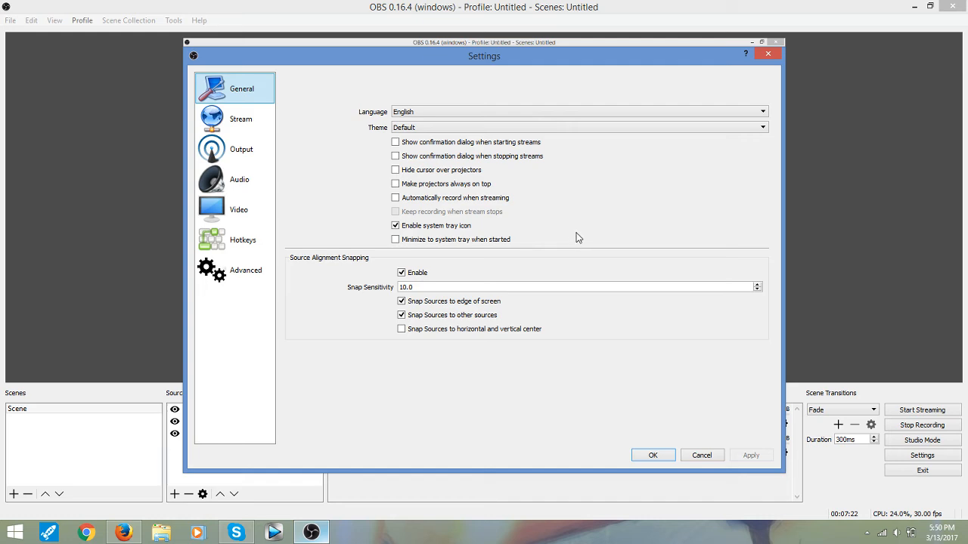
pyautogui.click(655, 456)
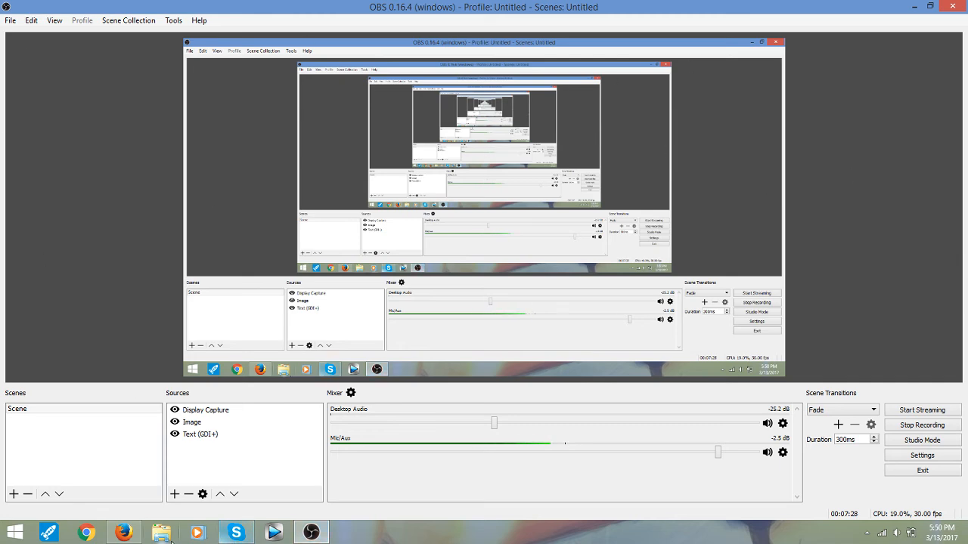
# Examine the stream status and Encoder Setup on the YouTube Live Dashboard in Firefox, and return to OBS.
pyautogui.click(124, 533)
pyautogui.scroll(-10, 326, 387)
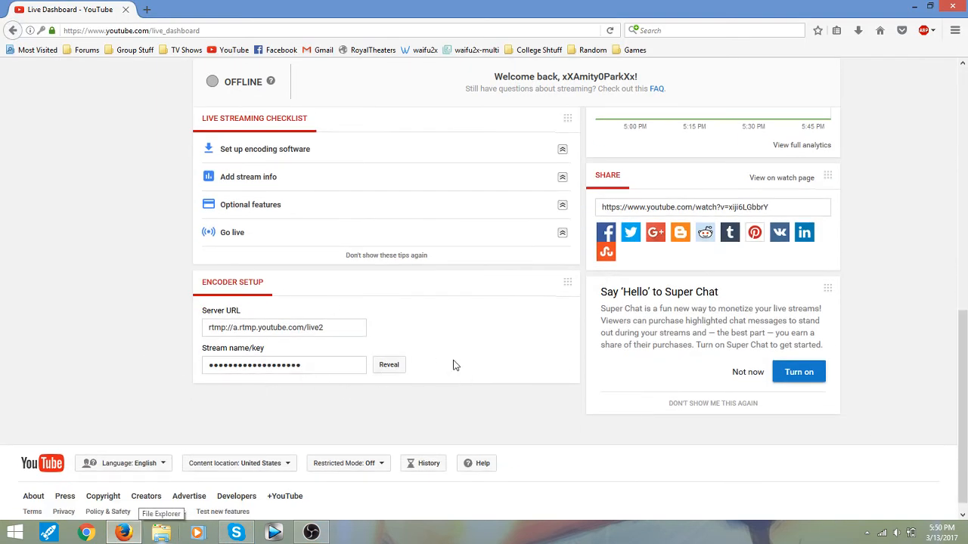
pyautogui.click(308, 538)
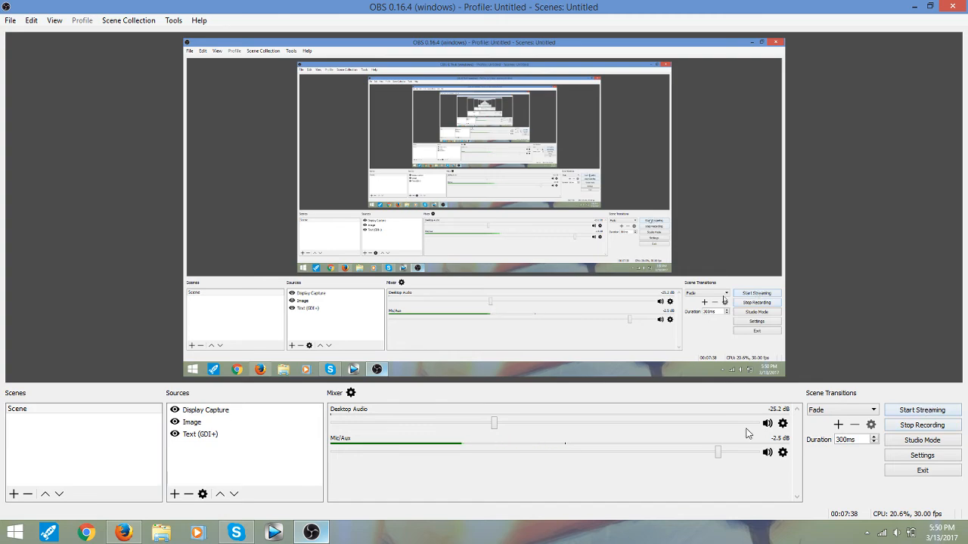
pyautogui.click(123, 533)
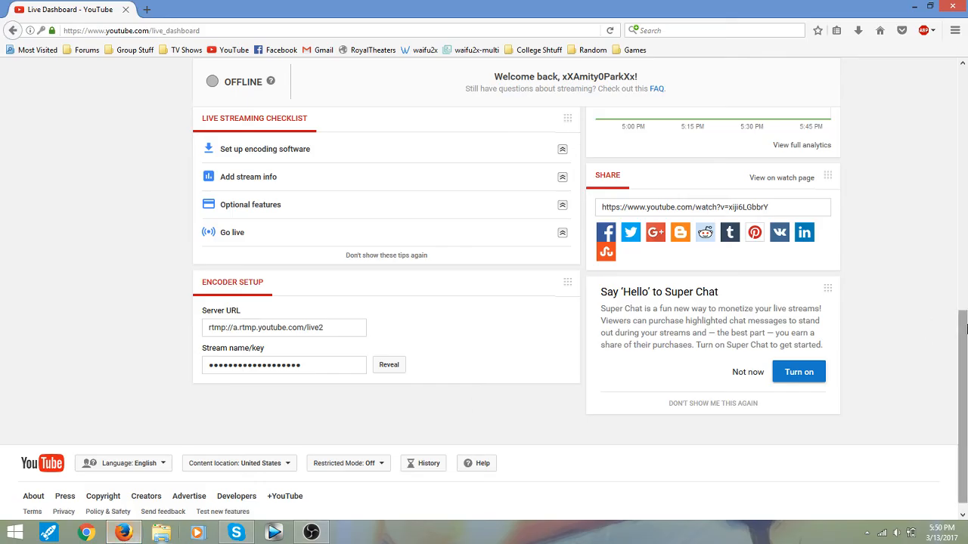
pyautogui.scroll(10, 539, 142)
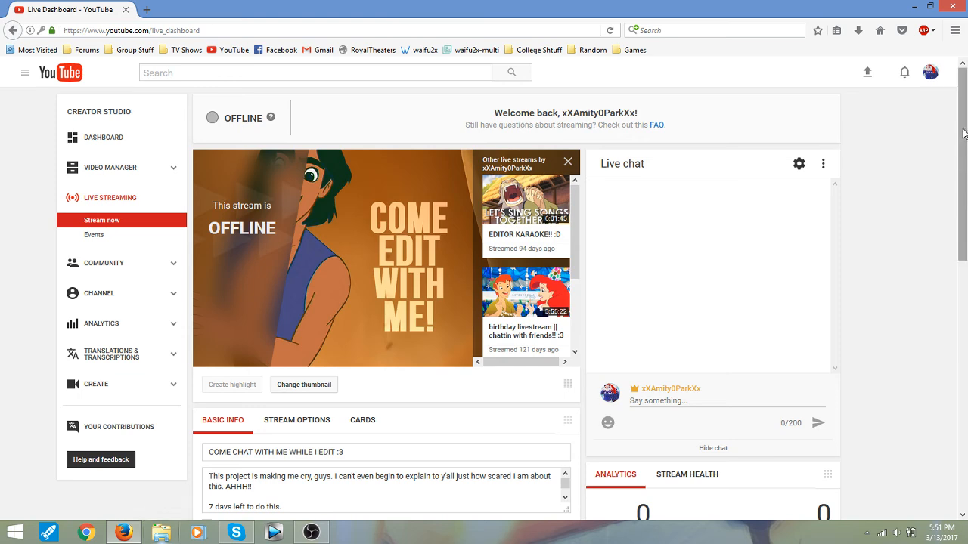
pyautogui.moveTo(963, 133); pyautogui.dragTo(963, 383)
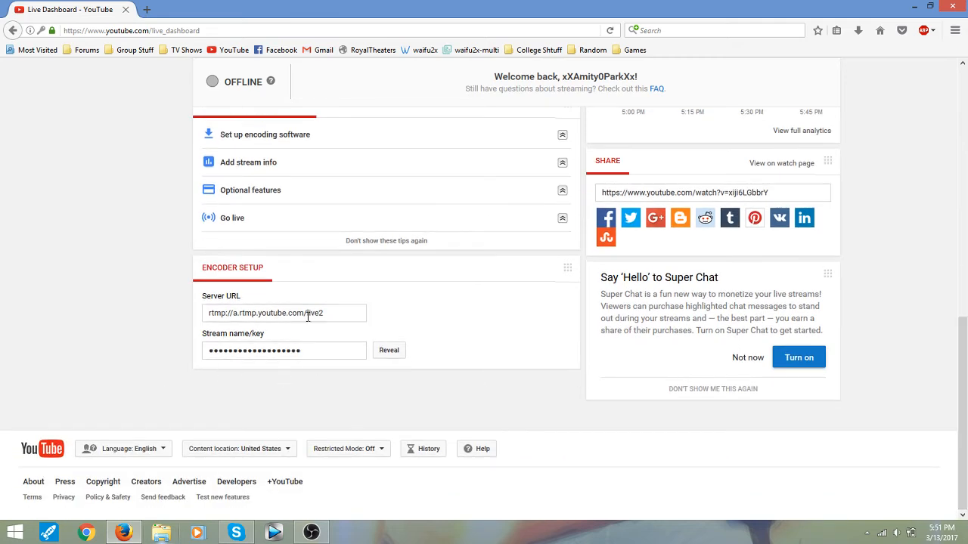
pyautogui.click(309, 538)
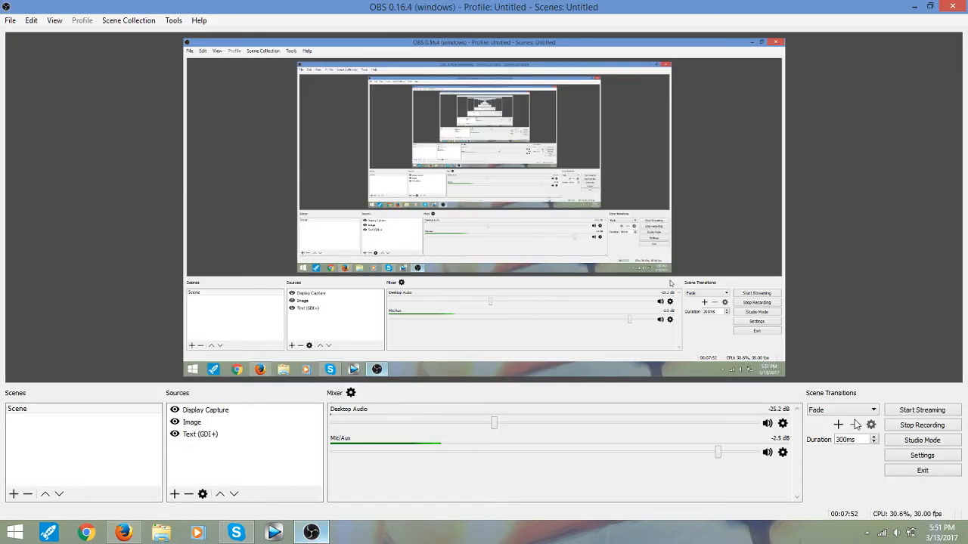
# Review the stream type and service choices in the Stream settings, keep Streaming Services with YouTube / YouTube Gaming, and close the settings with confirmation.
pyautogui.click(900, 458)
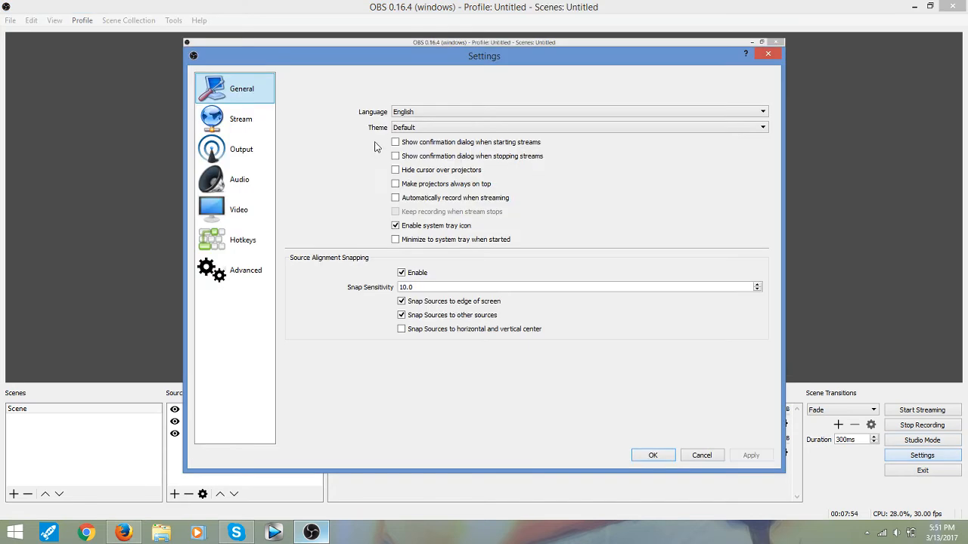
pyautogui.click(258, 124)
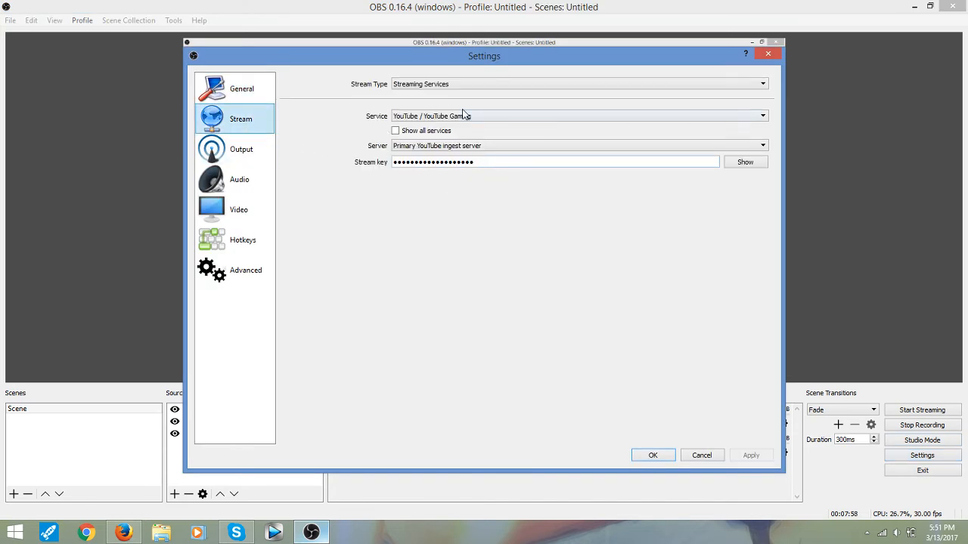
pyautogui.click(461, 84)
pyautogui.click(450, 91)
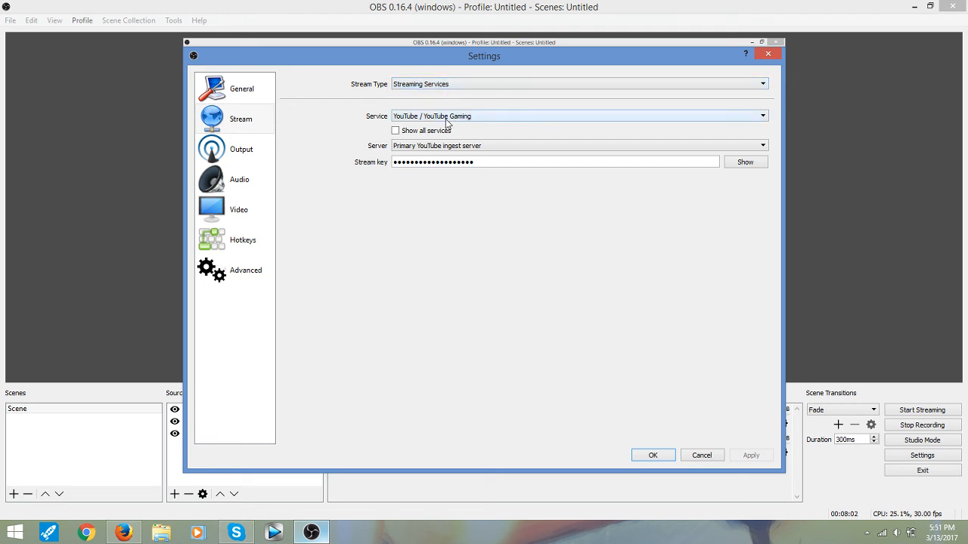
pyautogui.click(459, 84)
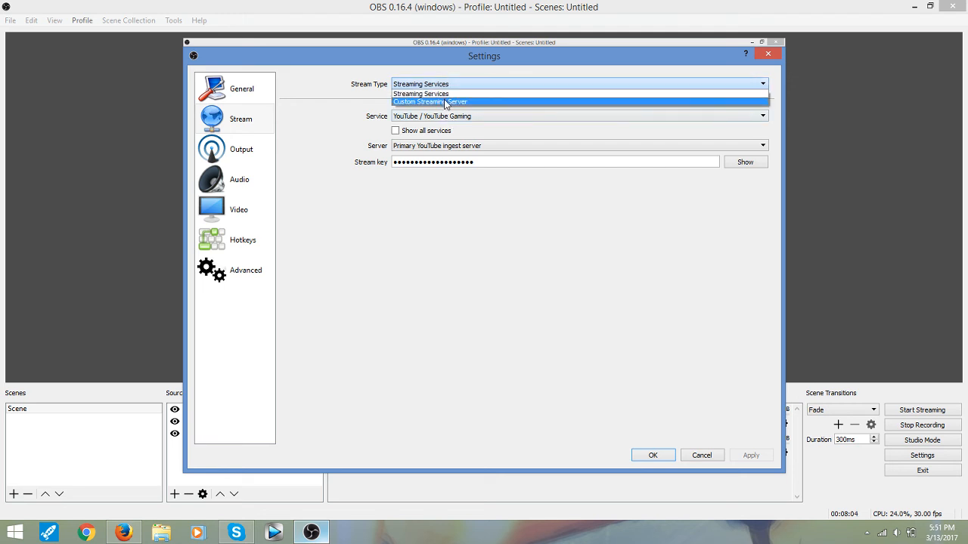
pyautogui.click(446, 116)
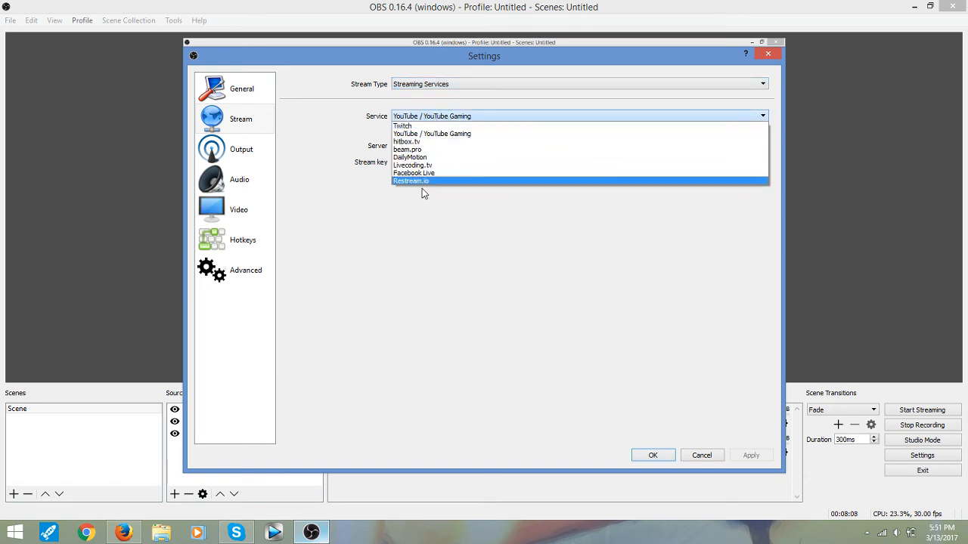
pyautogui.click(449, 134)
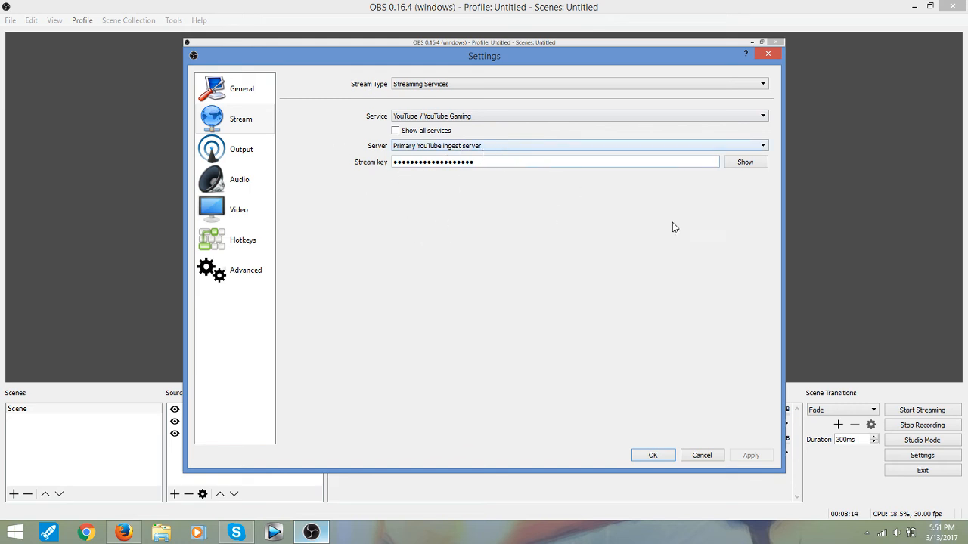
pyautogui.click(652, 454)
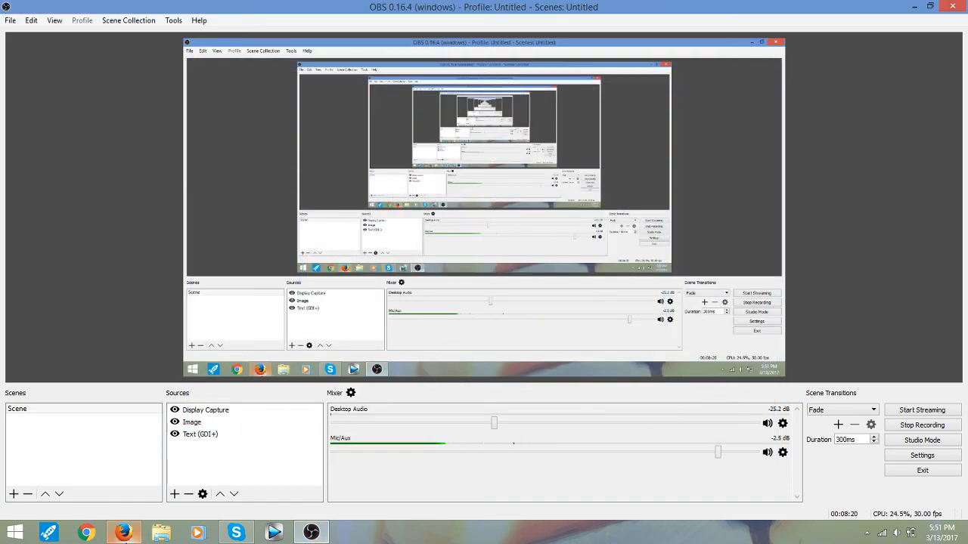
# Examine the YouTube Live Dashboard in Firefox from the Encoder Setup up to the stream preview and basic info, and return to OBS.
pyautogui.hotkey('alt', 'Tab')
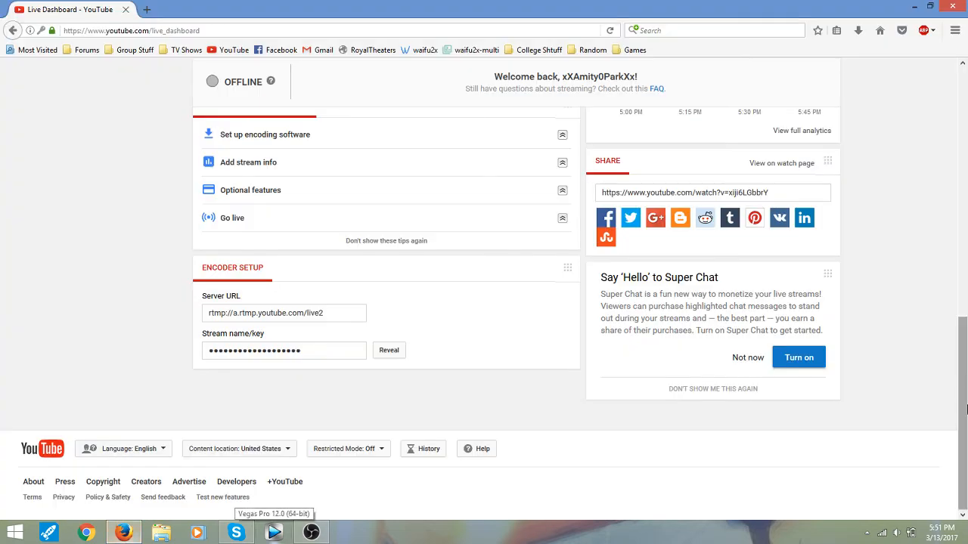
pyautogui.moveTo(966, 404); pyautogui.dragTo(967, 151)
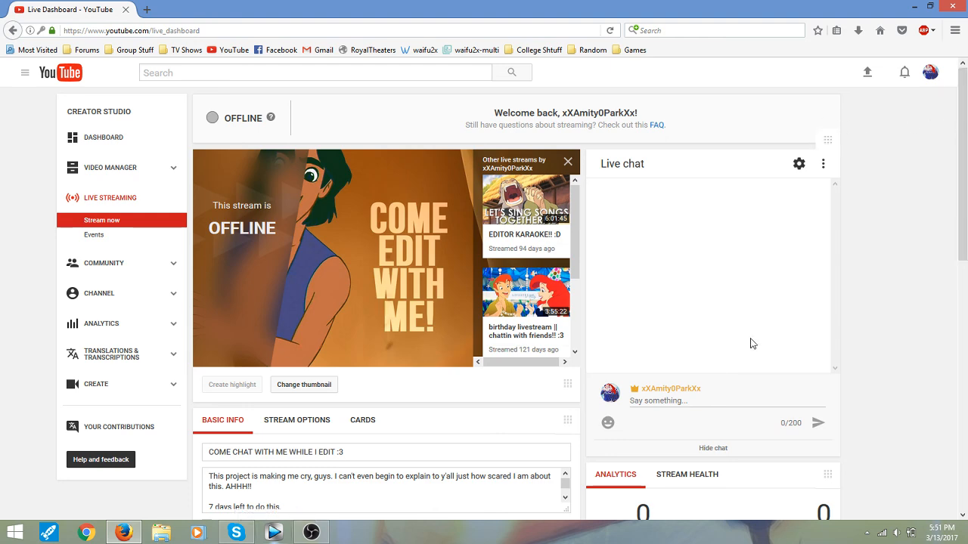
pyautogui.moveTo(962, 189)
pyautogui.mouseDown()
pyautogui.moveTo(966, 325)
pyautogui.moveTo(964, 182)
pyautogui.mouseUp()
pyautogui.click(311, 533)
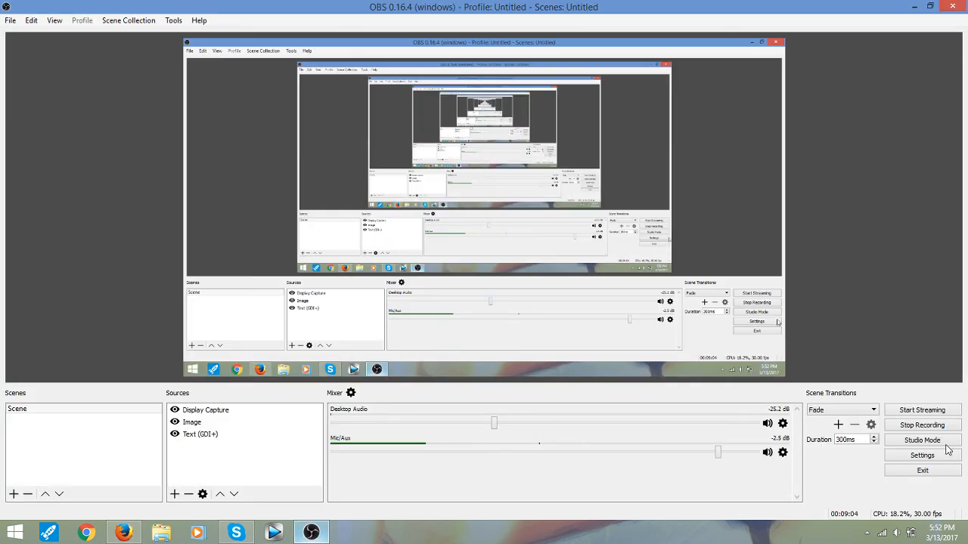